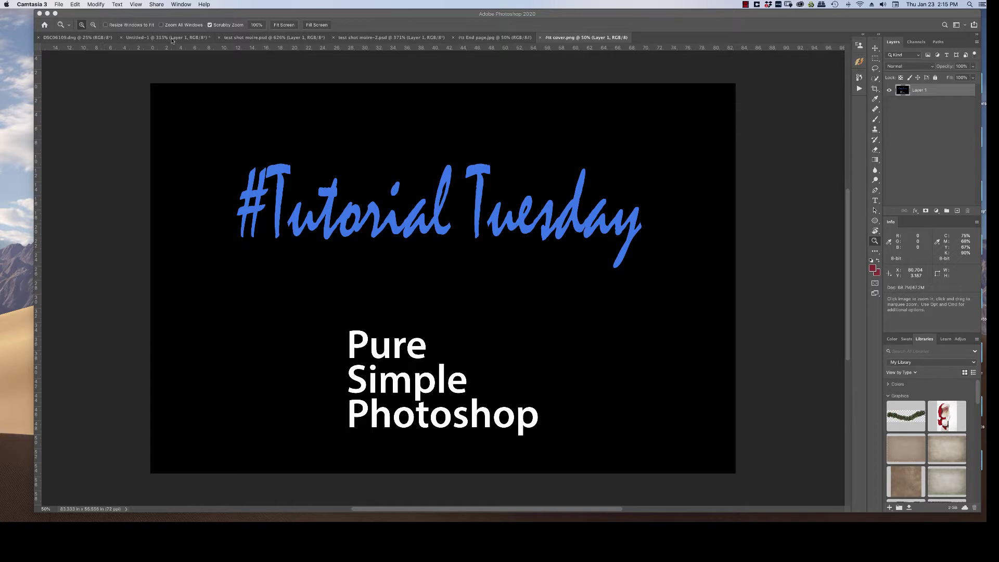
Activate the Photoshop window showing the cover.png '#Tutorial Tuesday' title card
left_click(332, 278)
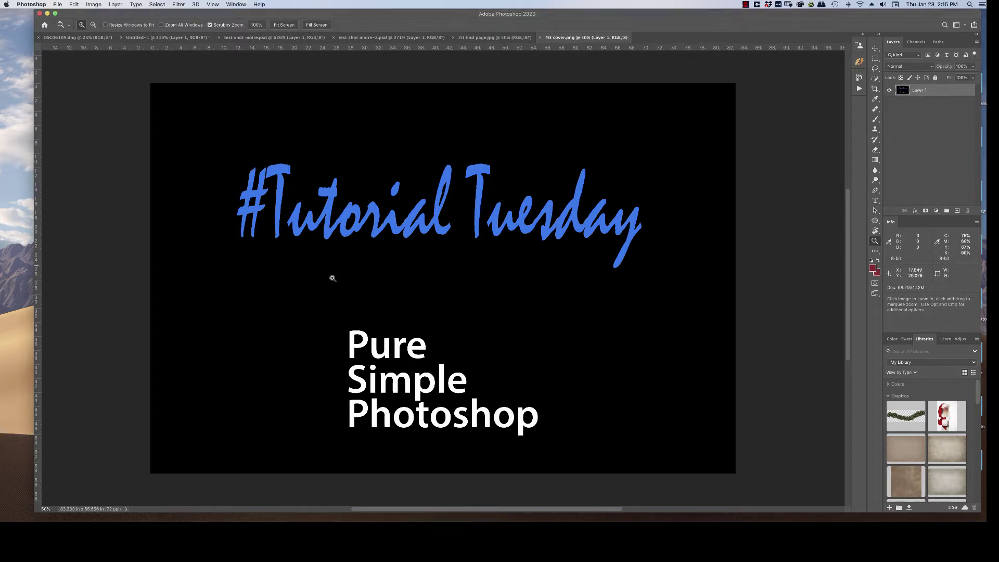
Switch to DSC06109.dng and zoom in closely on the knit fabric across the belly
left_click(252, 38)
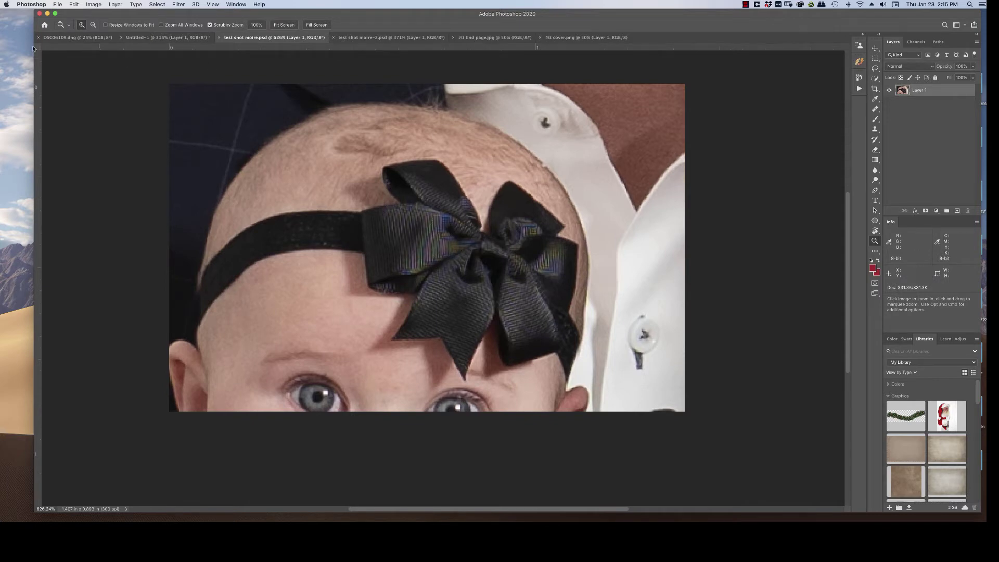
left_click(61, 41)
mouse_move(512, 312)
left_mouse_down()
mouse_move(548, 310)
mouse_move(523, 317)
left_mouse_up()
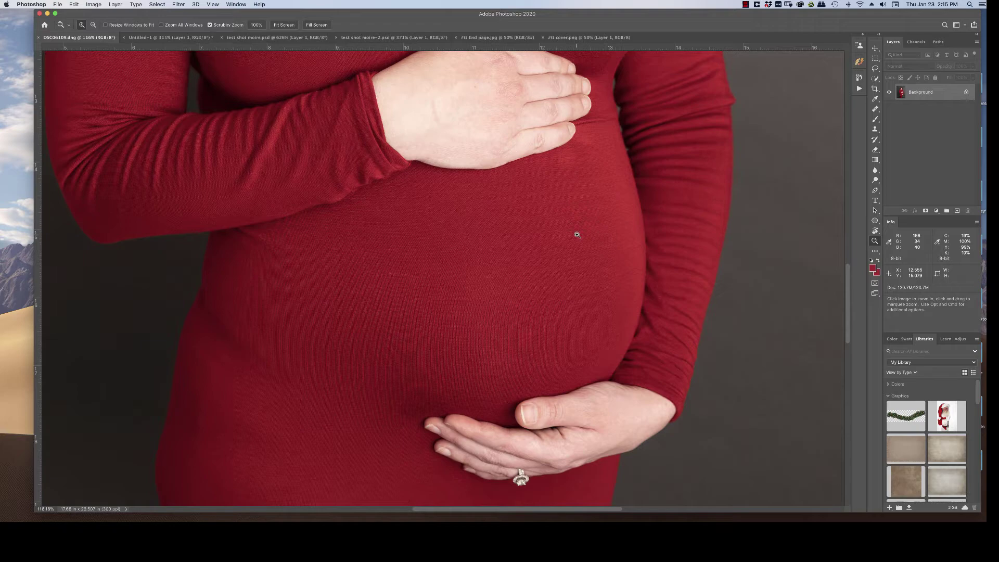
left_click_drag(524, 252, 557, 251)
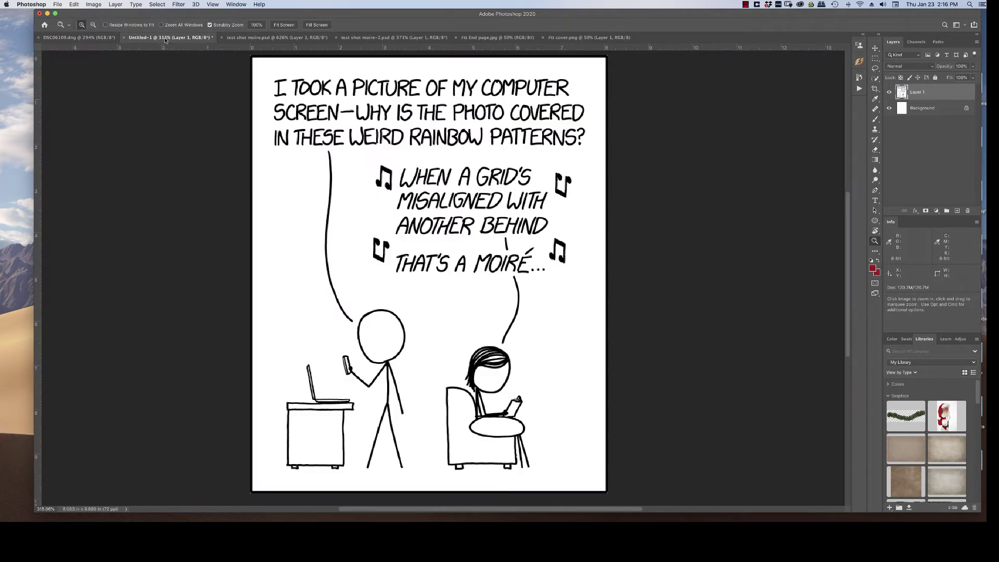
Zoom in on the black bow's rainbow moiré in test shot moire.psd, then return to the Untitled-1 comic
left_click(169, 37)
left_click(248, 37)
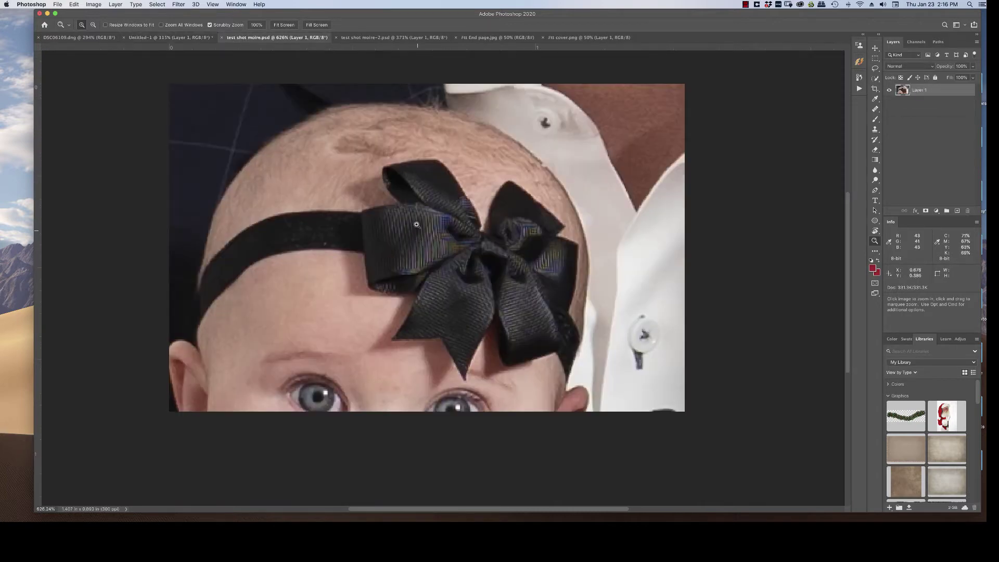
mouse_move(443, 238)
left_mouse_down()
mouse_move(436, 224)
mouse_move(436, 237)
left_mouse_up()
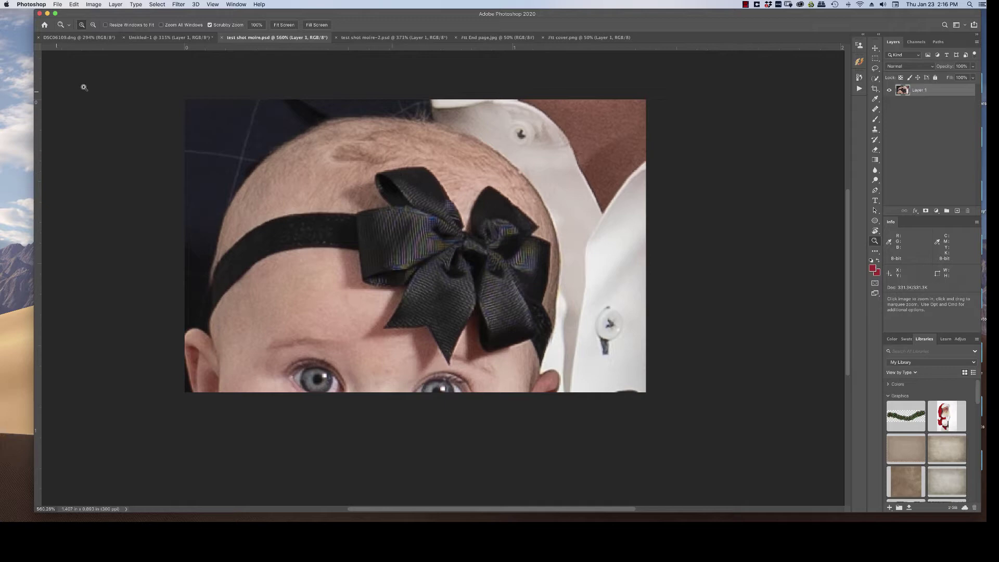
left_click(145, 39)
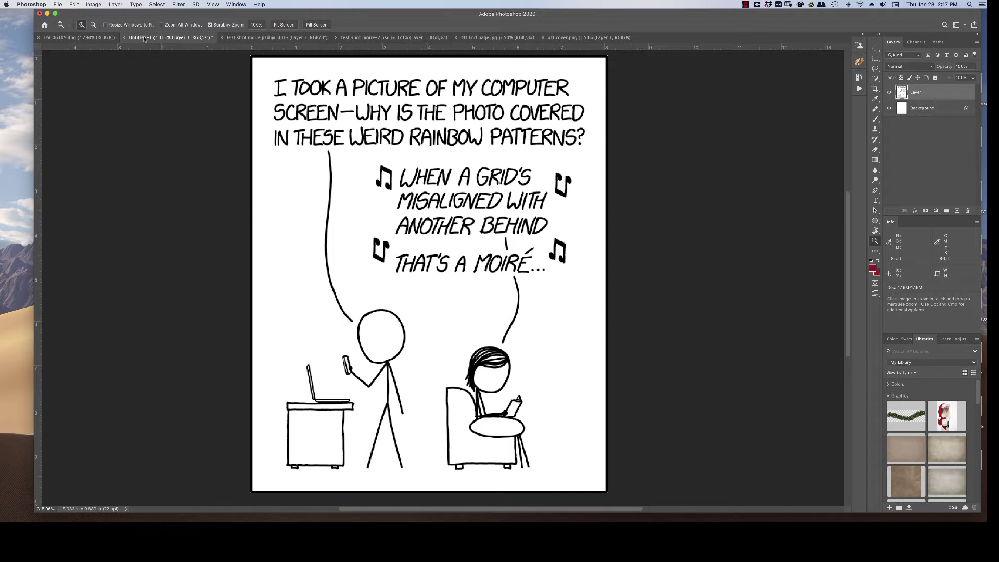
Look over the sequined photo test shot moire-2.psd, then switch back to test shot moire.psd
left_click(362, 39)
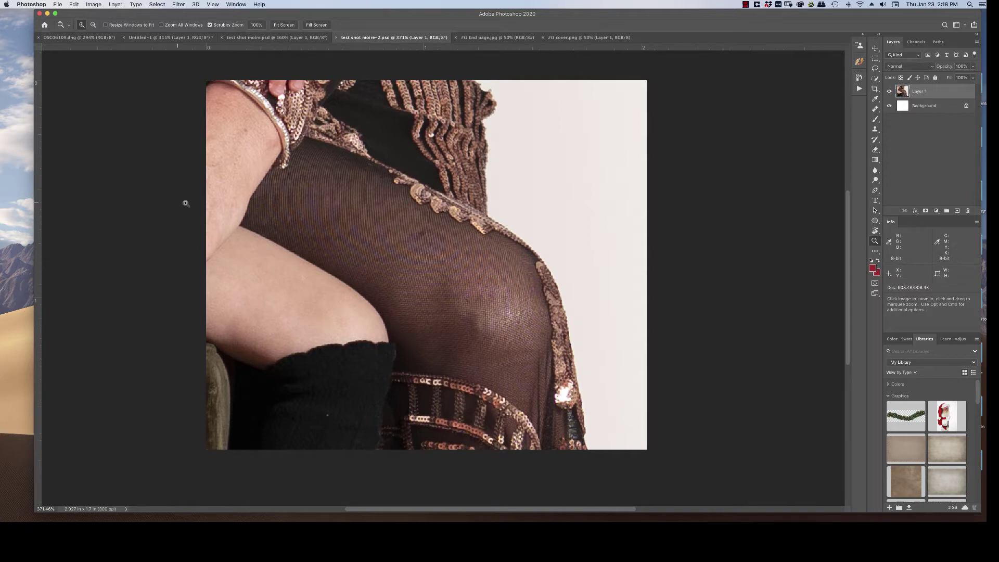
left_click(255, 38)
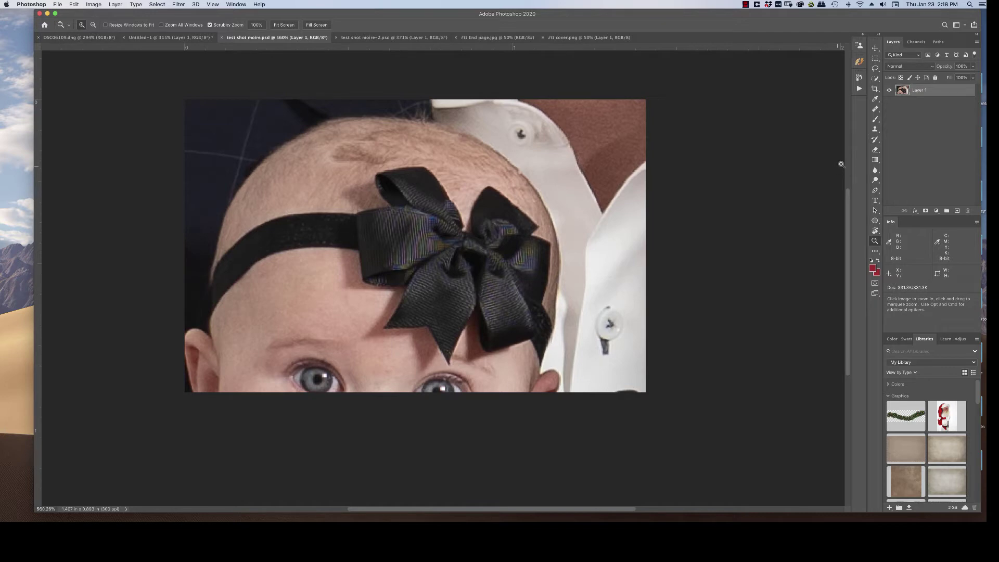
Duplicate Layer 1 of the baby photo into a new Layer 1 copy
left_click(179, 5)
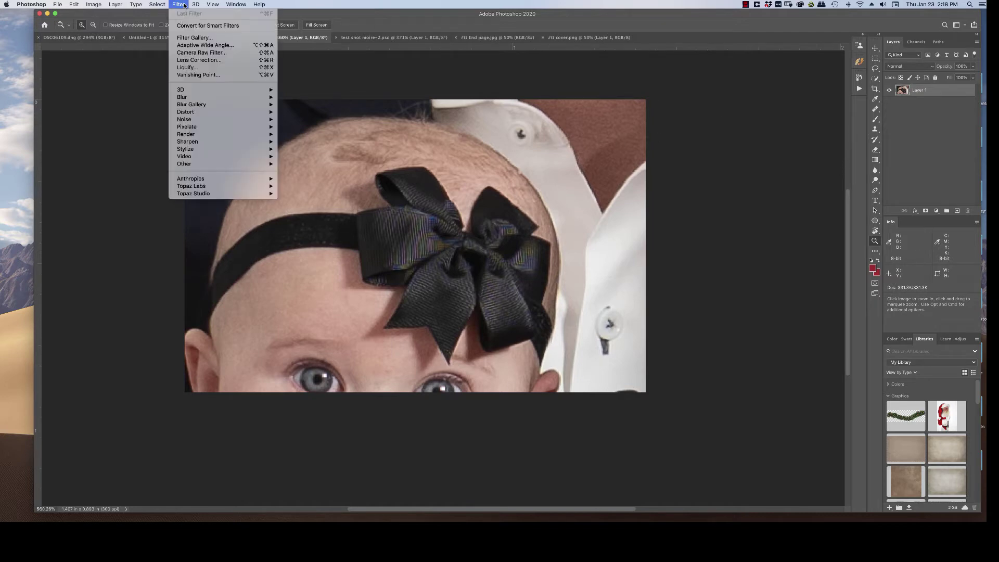
left_click(210, 52)
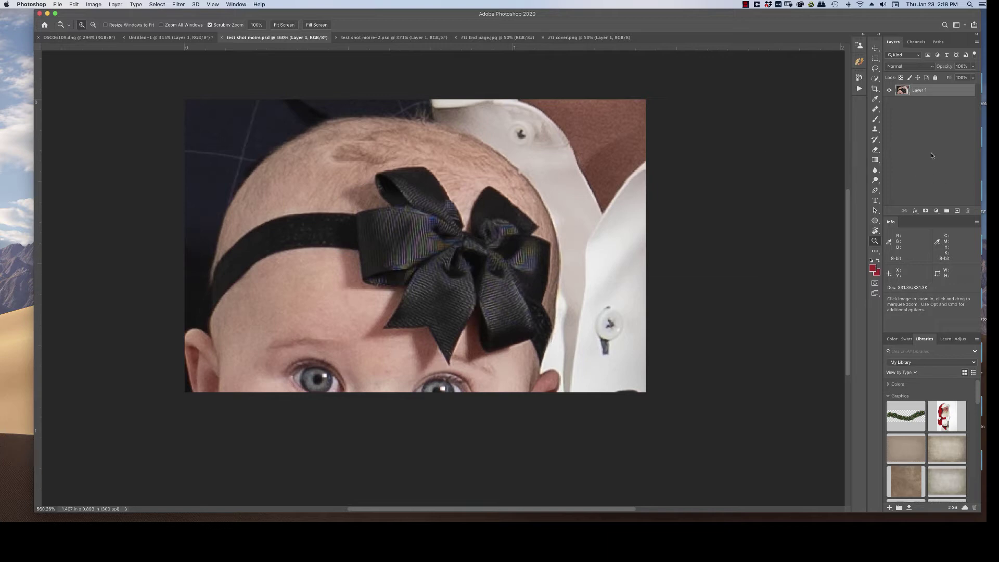
key("super+j")
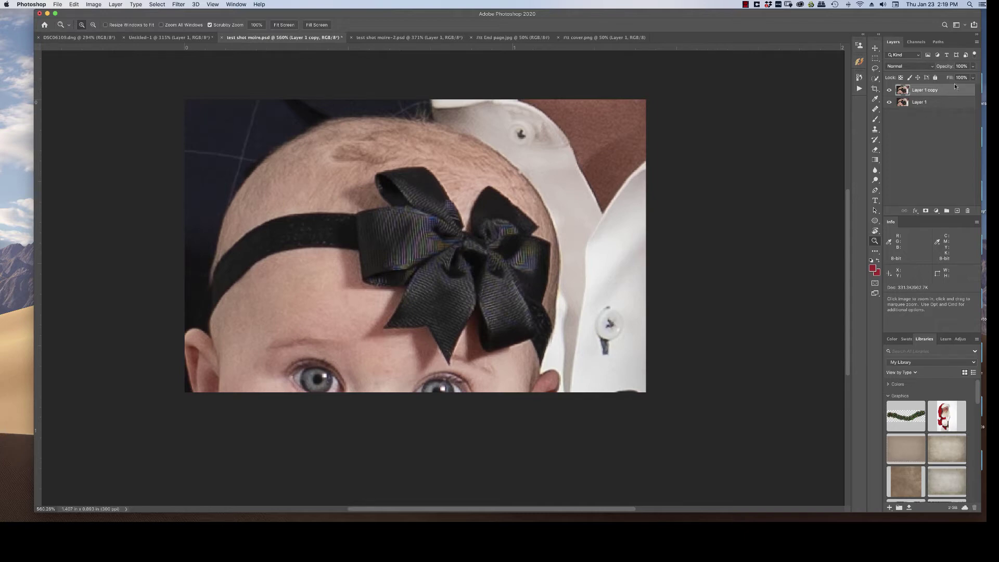
left_click(177, 5)
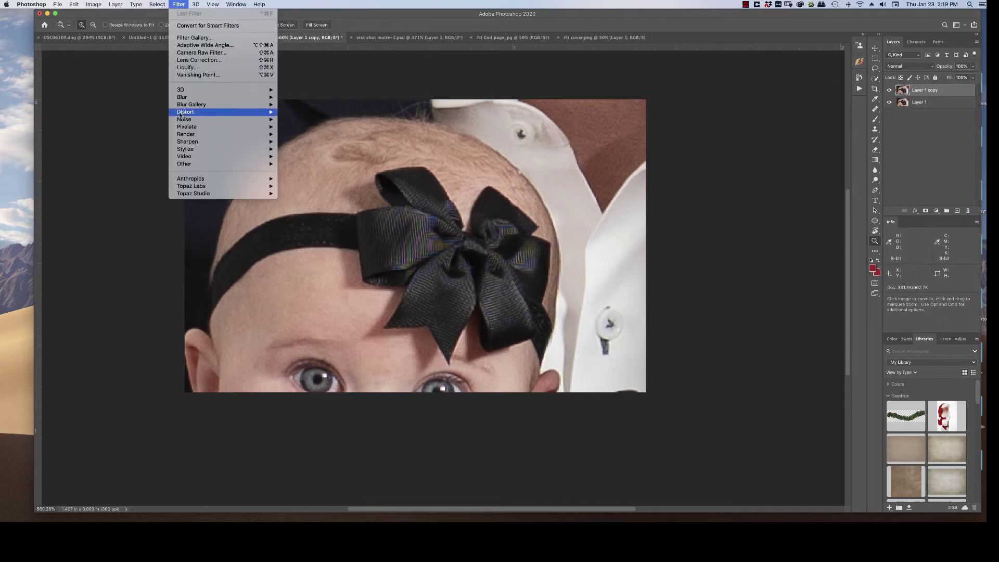
Open Camera Raw Filter on Layer 1 copy and set an Adjustment Brush with Moire Reduction +53
left_click(247, 54)
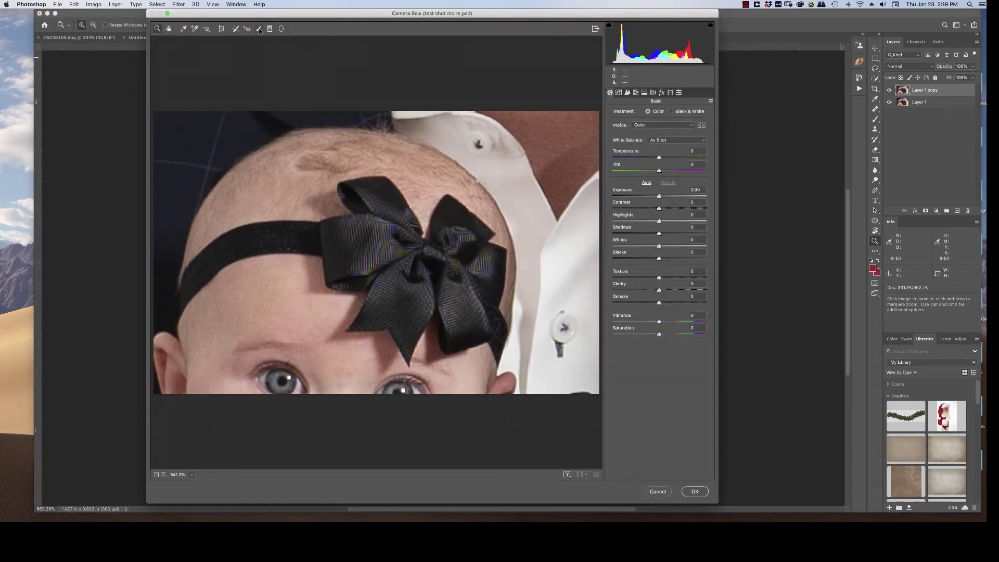
left_click(259, 30)
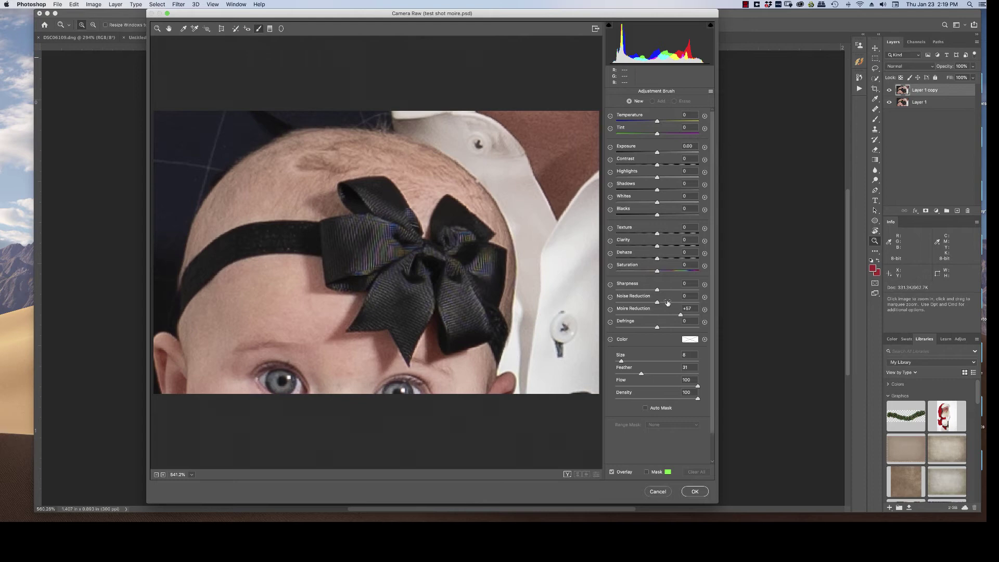
left_click_drag(677, 315, 656, 314)
left_click_drag(678, 316, 677, 317)
Paint the reduction over the bow's upper loop, centre knot and lower right loop
left_click(375, 253)
mouse_move(380, 258)
left_mouse_down()
mouse_move(396, 243)
mouse_move(367, 232)
mouse_move(396, 224)
mouse_move(409, 226)
mouse_move(399, 288)
mouse_move(382, 295)
mouse_move(463, 238)
mouse_move(489, 266)
mouse_move(477, 264)
mouse_move(446, 290)
mouse_move(451, 308)
mouse_move(469, 315)
mouse_move(465, 288)
mouse_move(409, 284)
mouse_move(379, 299)
mouse_move(385, 307)
mouse_move(440, 295)
mouse_move(461, 278)
mouse_move(448, 255)
mouse_move(460, 237)
mouse_move(442, 348)
mouse_move(458, 270)
mouse_move(475, 260)
mouse_move(487, 270)
mouse_move(462, 237)
left_mouse_up()
mouse_move(443, 314)
left_mouse_down()
mouse_move(424, 225)
mouse_move(459, 228)
mouse_move(454, 262)
mouse_move(443, 264)
mouse_move(482, 269)
mouse_move(459, 234)
mouse_move(473, 252)
mouse_move(480, 247)
mouse_move(459, 241)
mouse_move(479, 264)
mouse_move(479, 238)
left_mouse_up()
left_click_drag(460, 237, 456, 235)
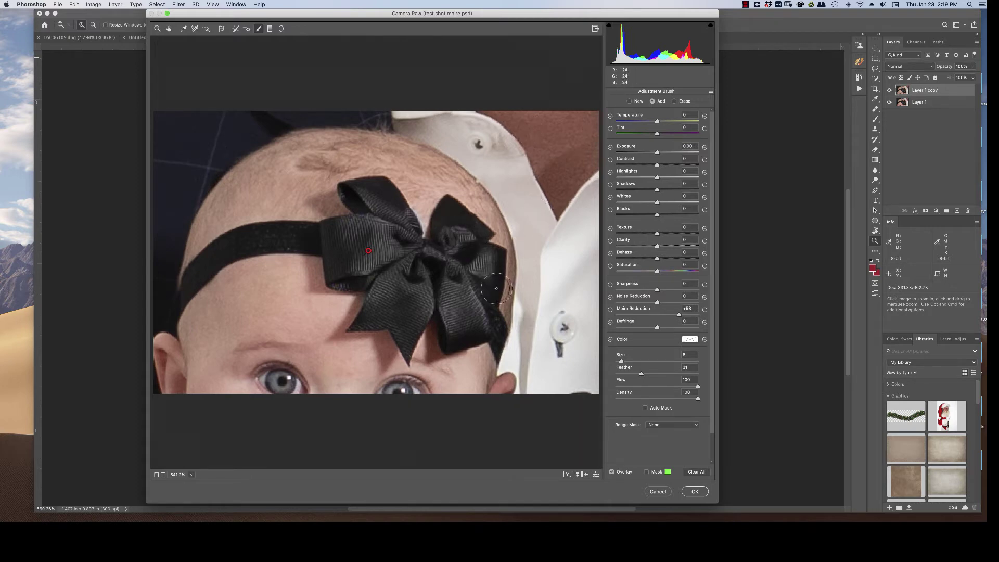
mouse_move(466, 320)
left_mouse_down()
mouse_move(449, 305)
mouse_move(485, 288)
left_mouse_up()
Apply the bow's Camera Raw edits, then duplicate Layer 1 of test shot moire-2.psd
left_click(694, 492)
left_click(387, 38)
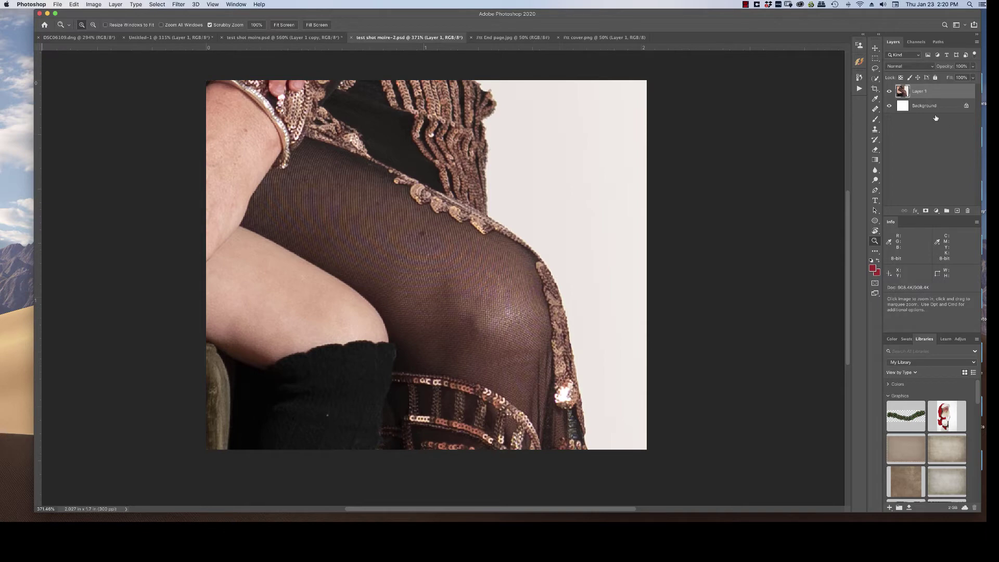
key("super+j")
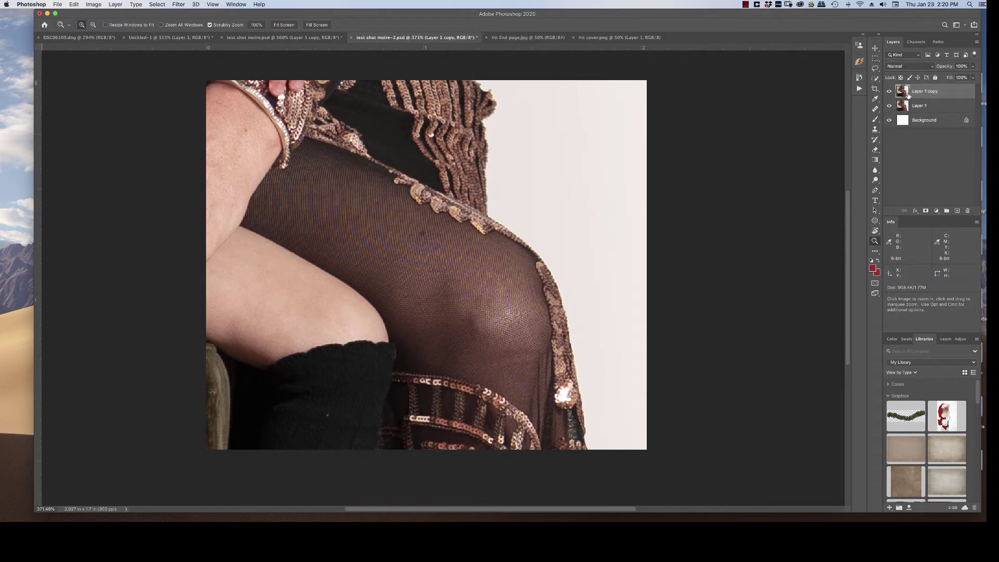
In Camera Raw Filter, brush Moire Reduction +45 over the sheer fabric at the knee and apply it
left_click(178, 4)
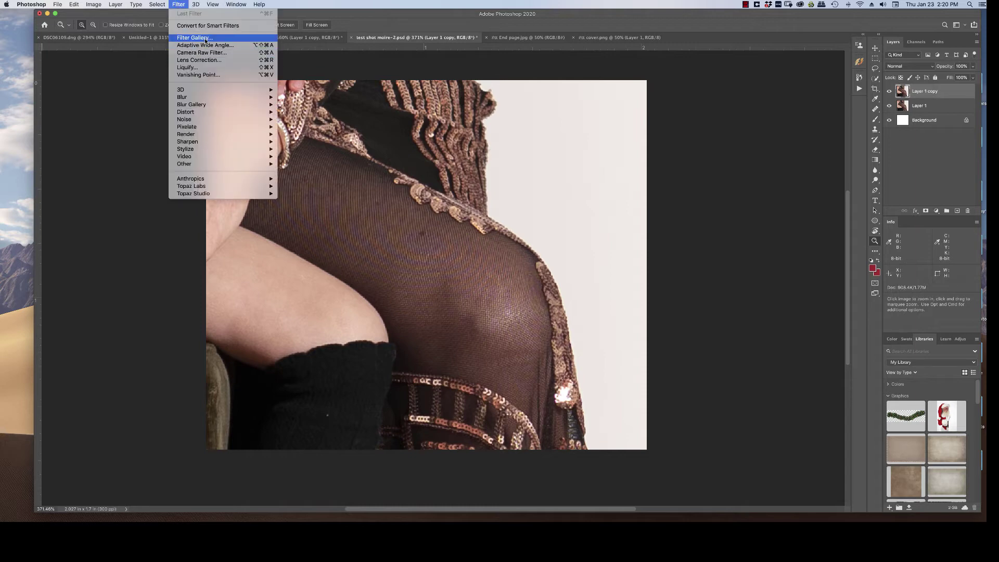
left_click(314, 140)
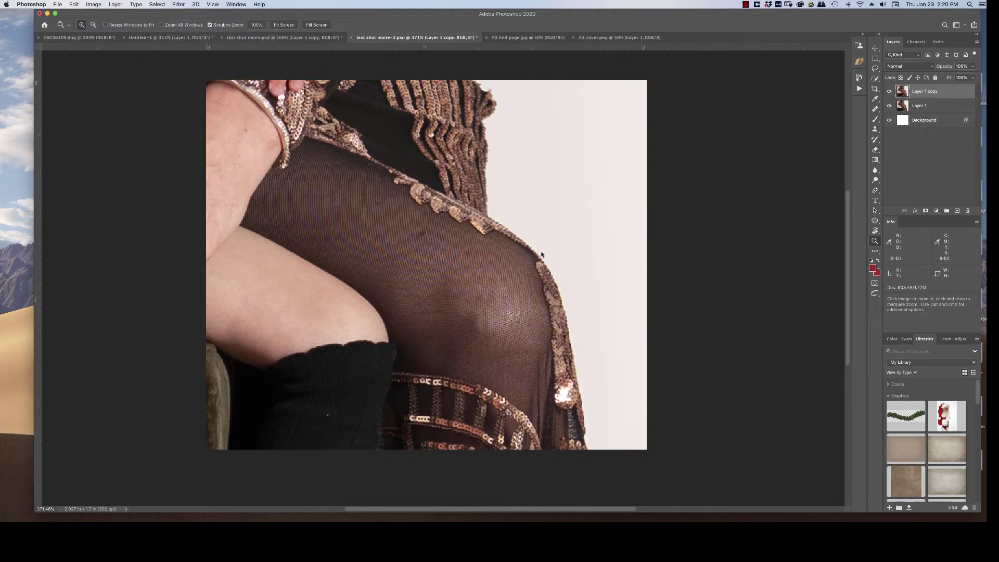
key("k")
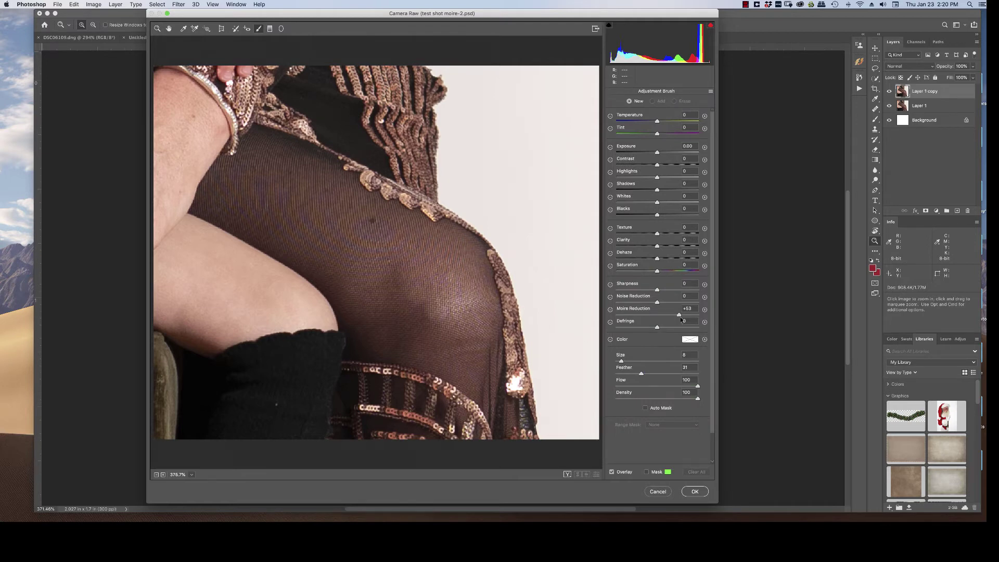
mouse_move(423, 282)
left_mouse_down()
mouse_move(391, 245)
mouse_move(411, 224)
left_mouse_up()
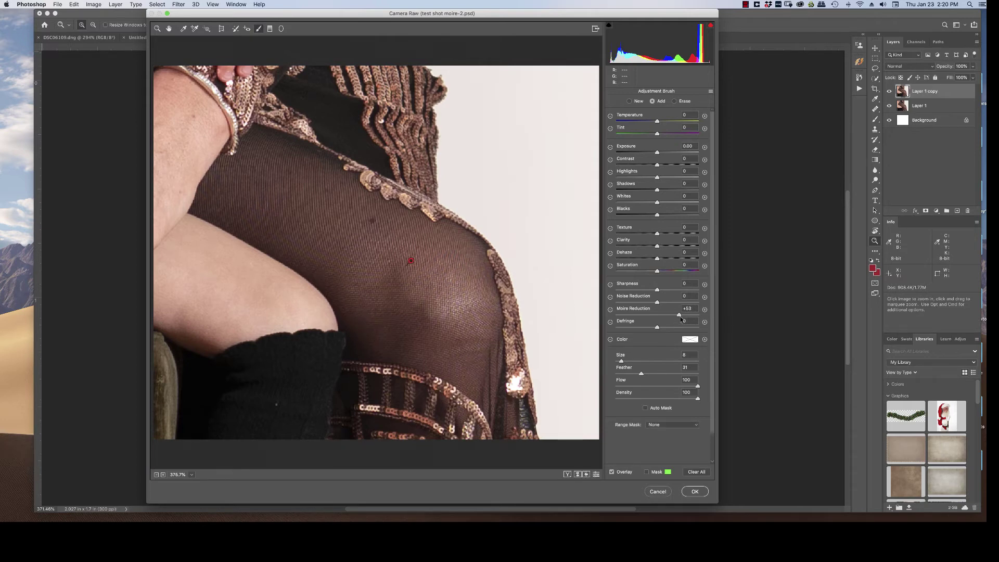
mouse_move(681, 318)
left_mouse_down()
mouse_move(690, 316)
mouse_move(668, 317)
mouse_move(710, 319)
left_mouse_up()
left_click_drag(699, 315, 660, 316)
left_click_drag(672, 316, 676, 316)
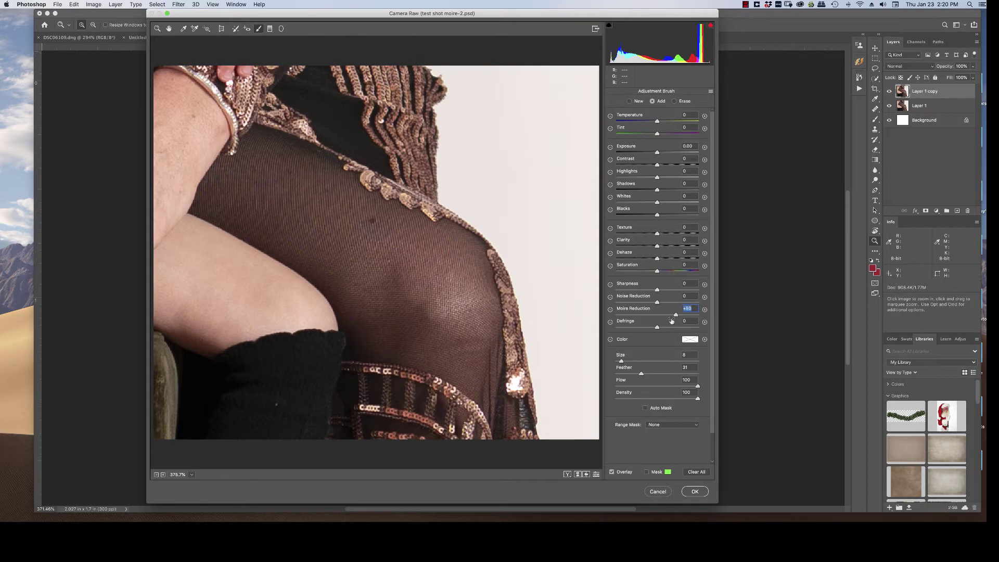
left_click(695, 491)
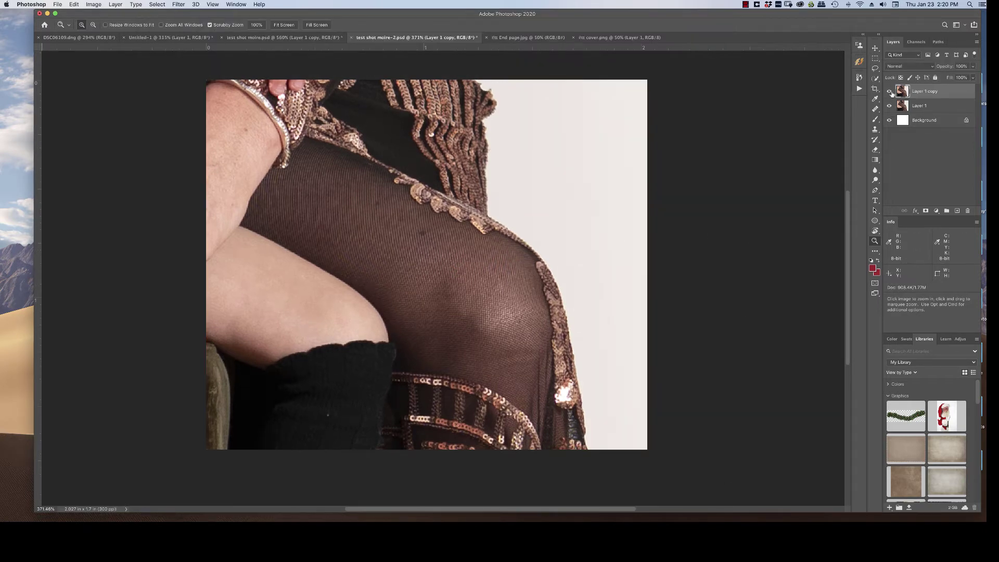
Switch to test shot moire.psd and toggle Layer 1 copy's visibility to compare
left_click(318, 38)
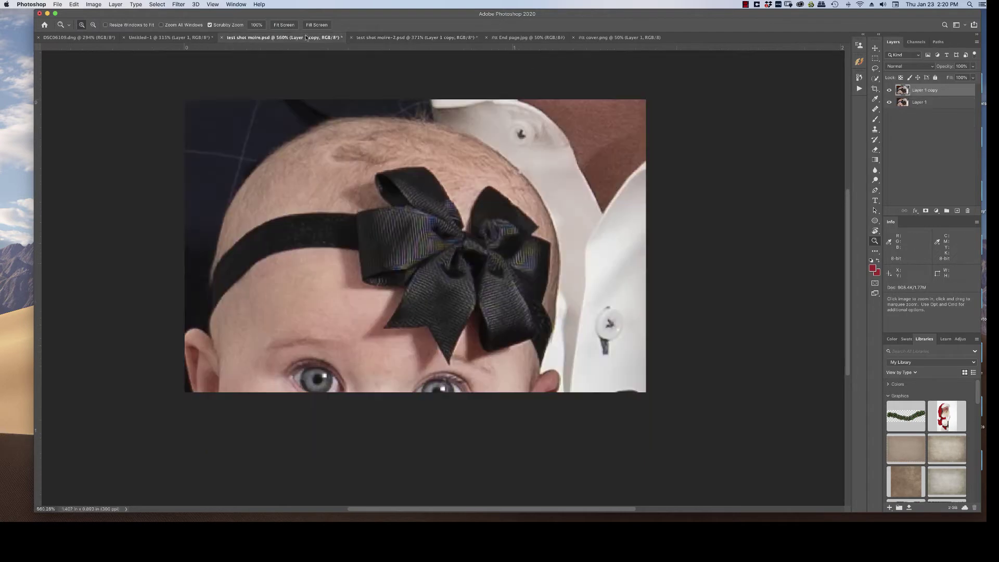
left_click(890, 92)
left_click(889, 90)
Brush another +45 Moire Reduction over the bow's knot on Layer 1 copy and compare before/after
left_click(179, 5)
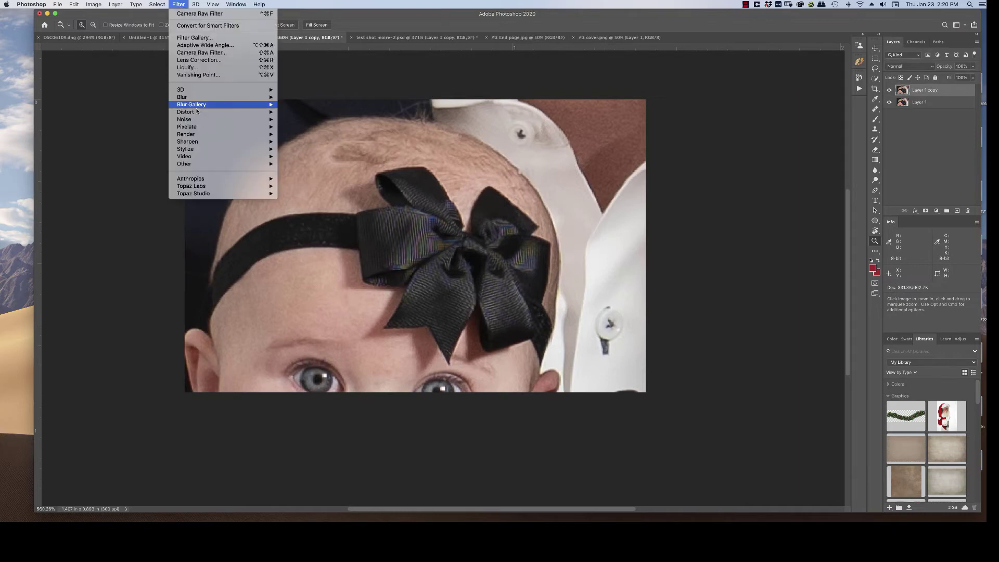
left_click(233, 53)
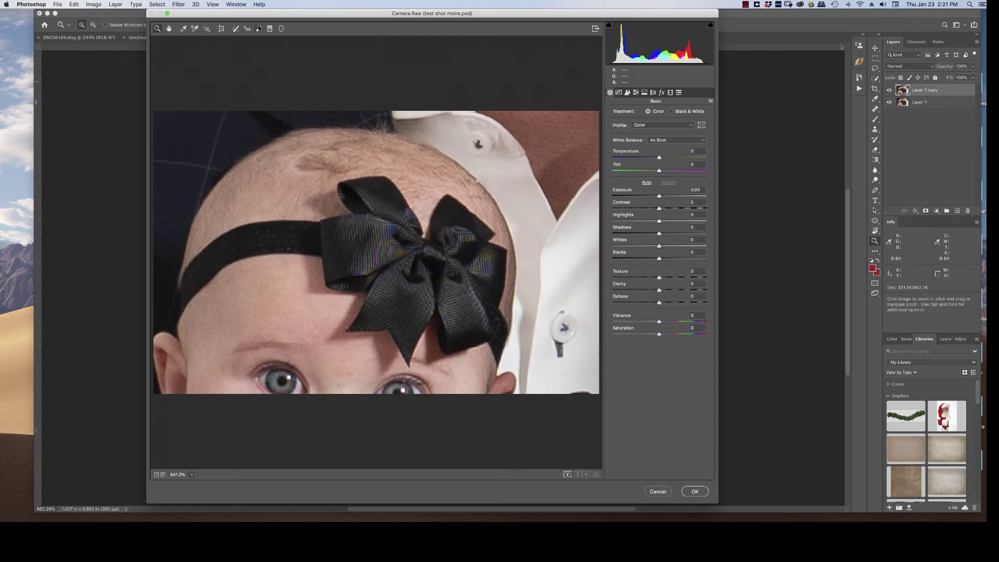
left_click(259, 29)
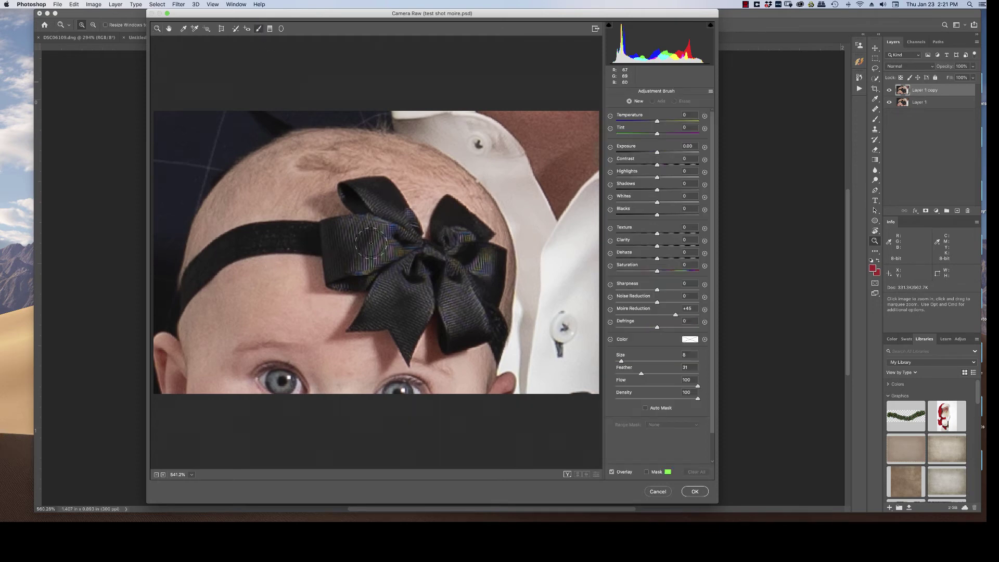
mouse_move(358, 256)
left_mouse_down()
mouse_move(392, 233)
mouse_move(362, 229)
mouse_move(396, 236)
mouse_move(396, 216)
mouse_move(414, 271)
mouse_move(435, 297)
mouse_move(465, 256)
mouse_move(464, 234)
mouse_move(475, 263)
mouse_move(489, 266)
mouse_move(420, 282)
mouse_move(403, 249)
mouse_move(370, 258)
left_mouse_up()
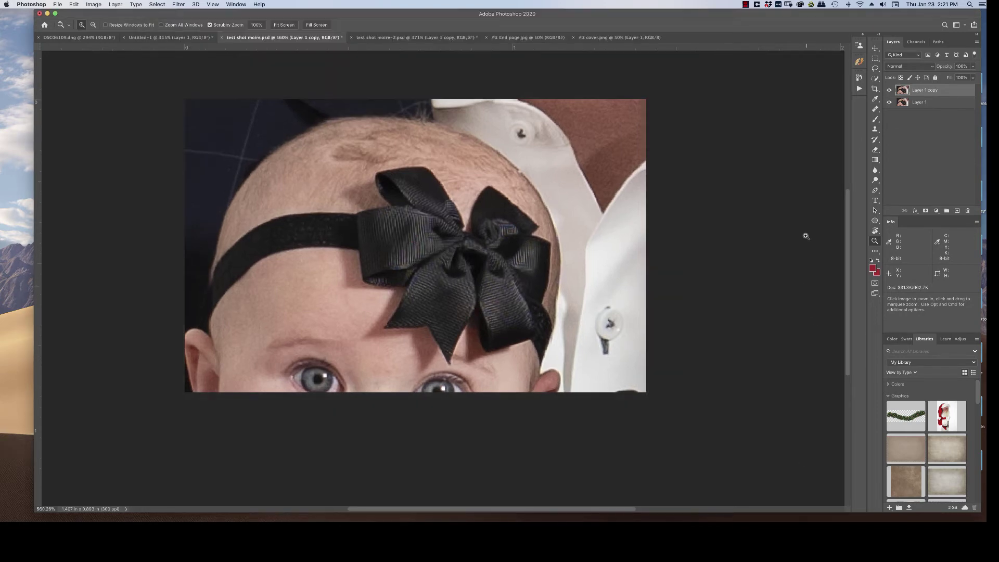
left_click(890, 90)
left_click(890, 90)
View DSC06109.dng at 100%, then switch to Lightroom Classic showing the same photo
left_click(78, 37)
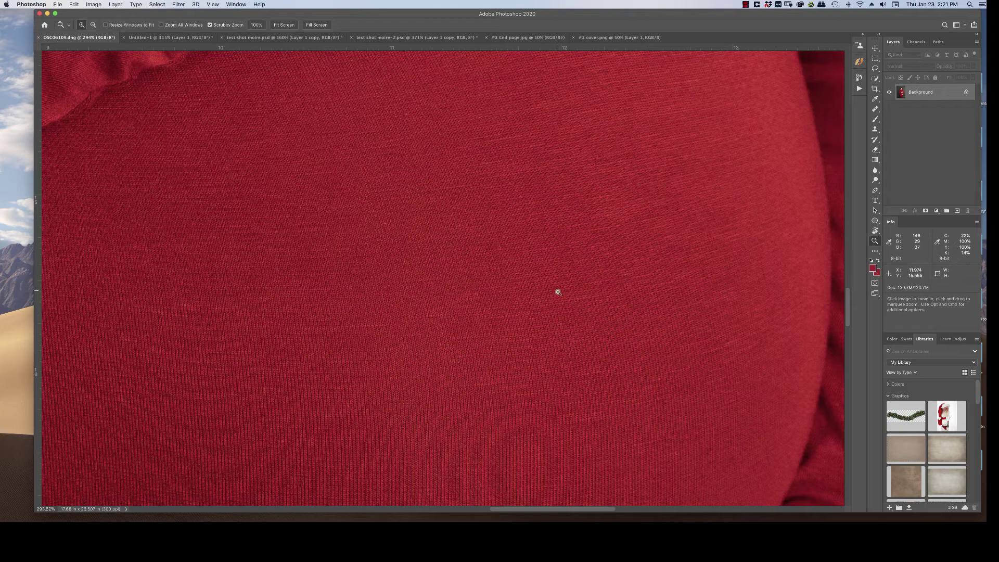
left_click(562, 263, "alt")
scroll(562, 264, "down", 5)
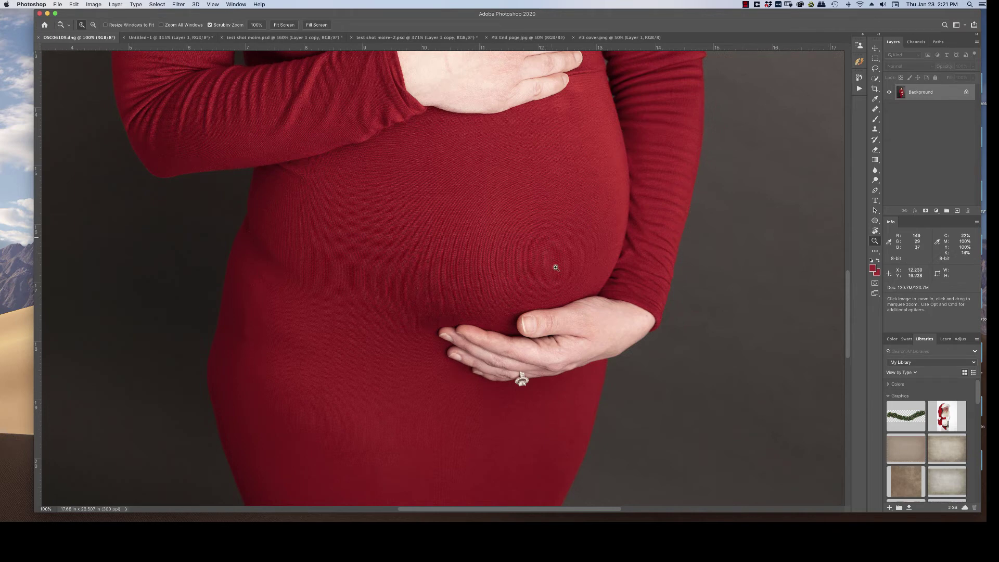
left_click(466, 528)
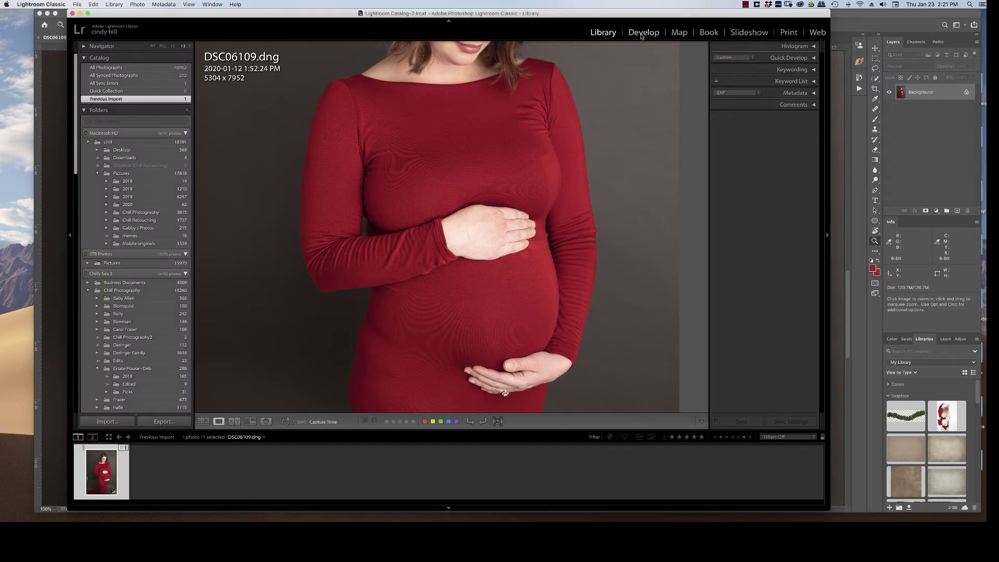
Switch Lightroom Classic from Library to Develop with DSC06109.dng loaded
left_click(644, 33)
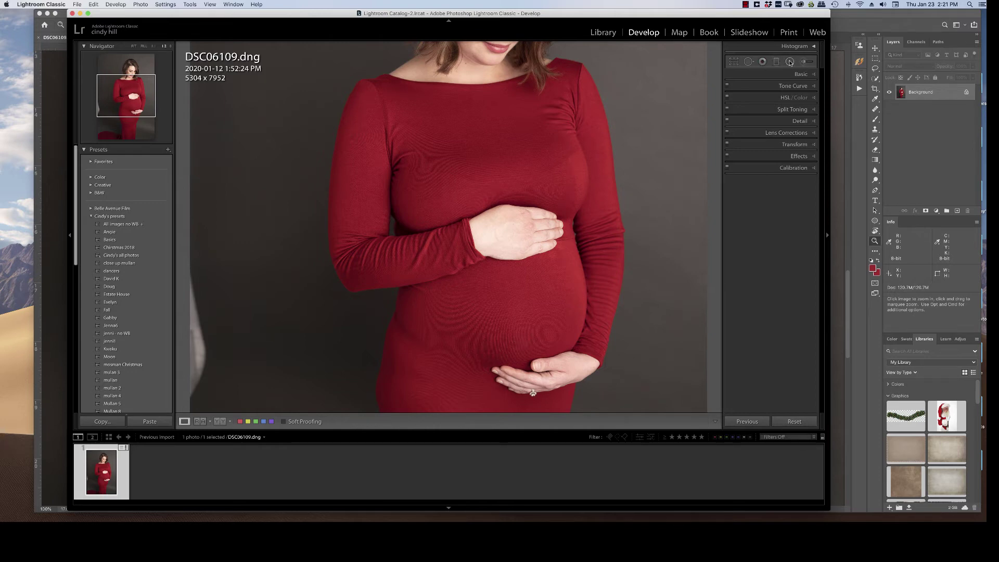
Paint an Adjustment Brush mask with Moiré 56 over the red dress, pins hidden while painting
left_click(789, 61)
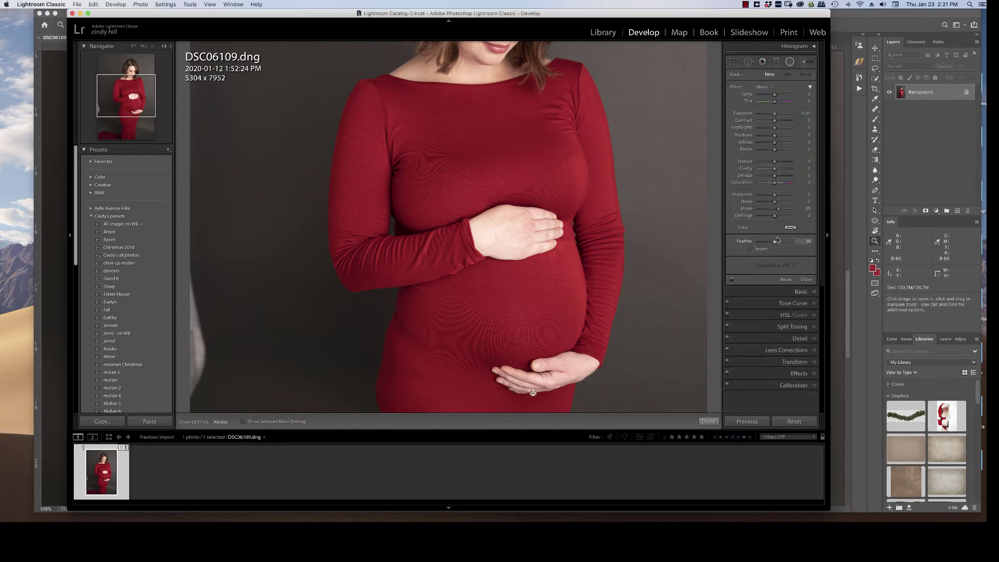
left_click(805, 62)
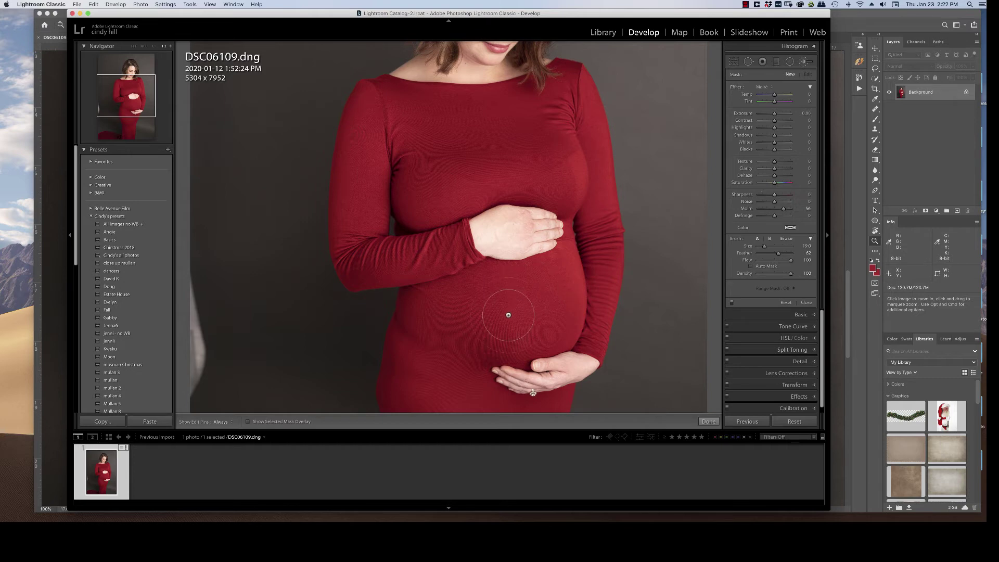
key("h")
mouse_move(560, 123)
left_mouse_down()
mouse_move(504, 70)
mouse_move(542, 167)
mouse_move(554, 155)
left_mouse_up()
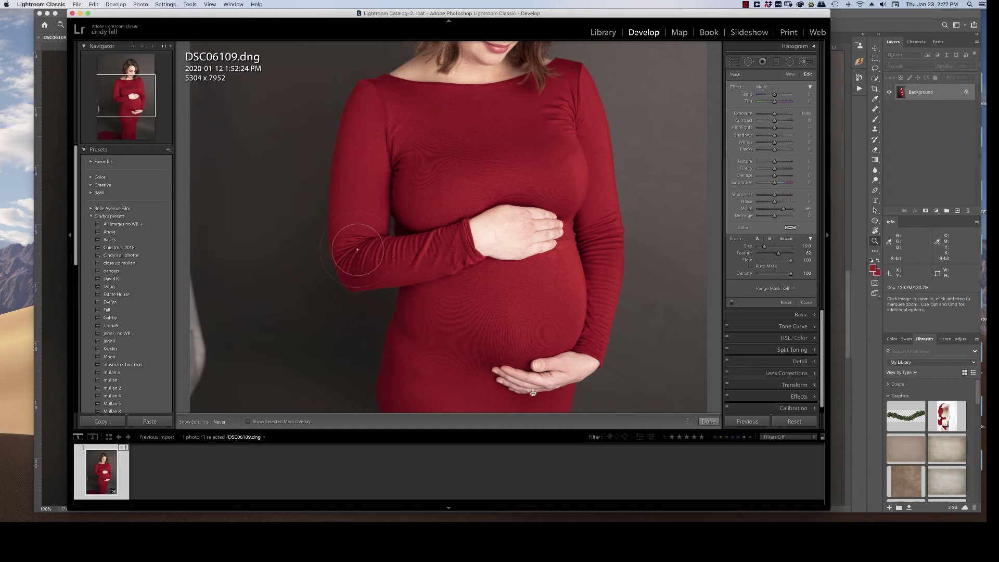
key("h")
key("z")
key("z")
Zoom the Navigator to 3:1 and pan so the dress fabric fills the view
left_click(172, 46)
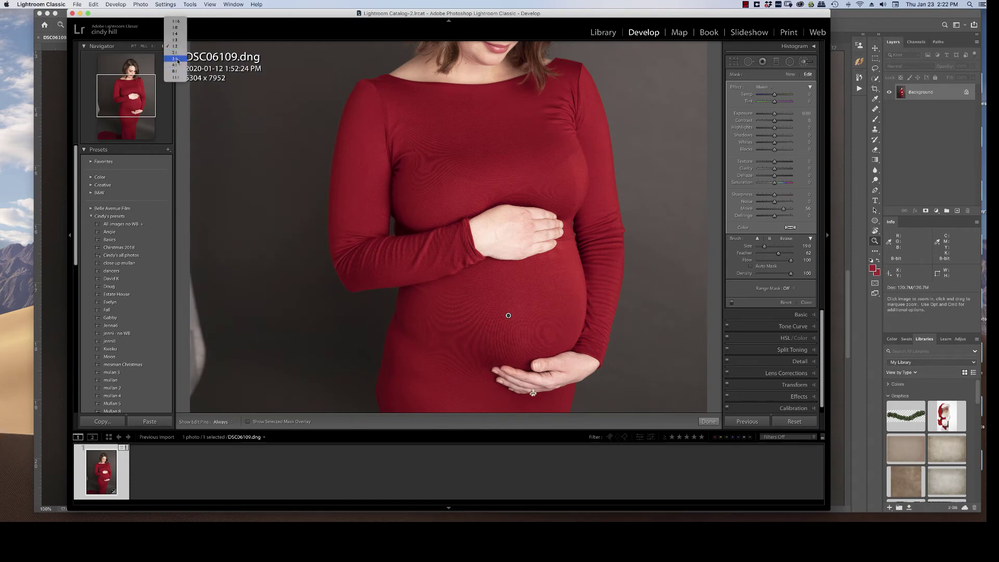
left_click(175, 59)
left_click_drag(339, 156, 477, 250)
scroll(477, 251, "left", 5)
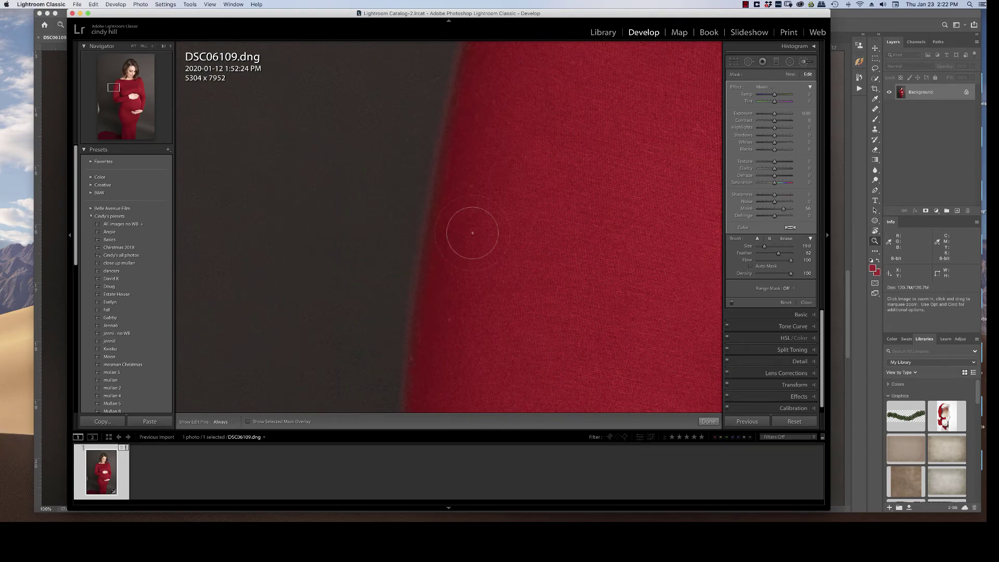
key("z")
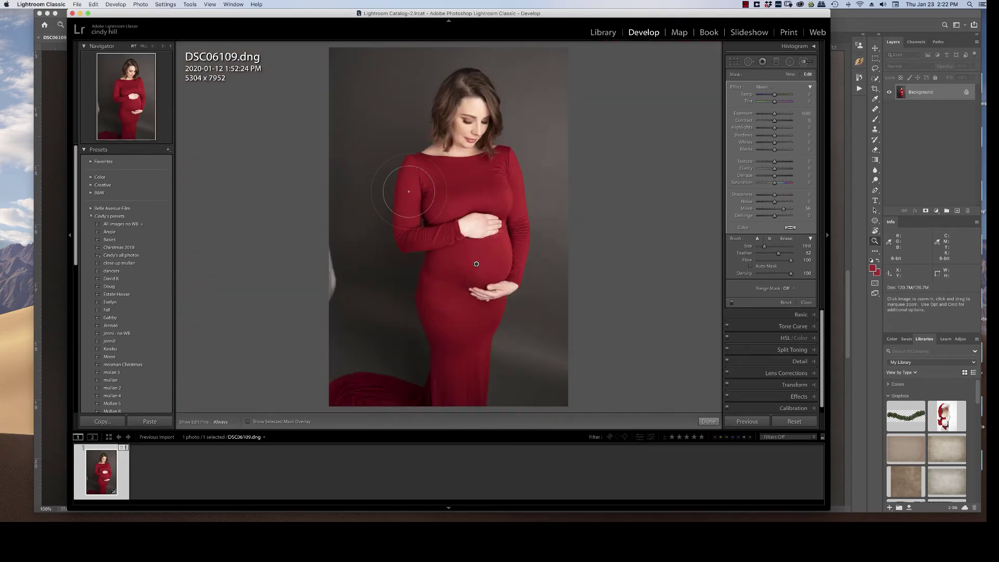
key("z")
left_click_drag(550, 203, 424, 251)
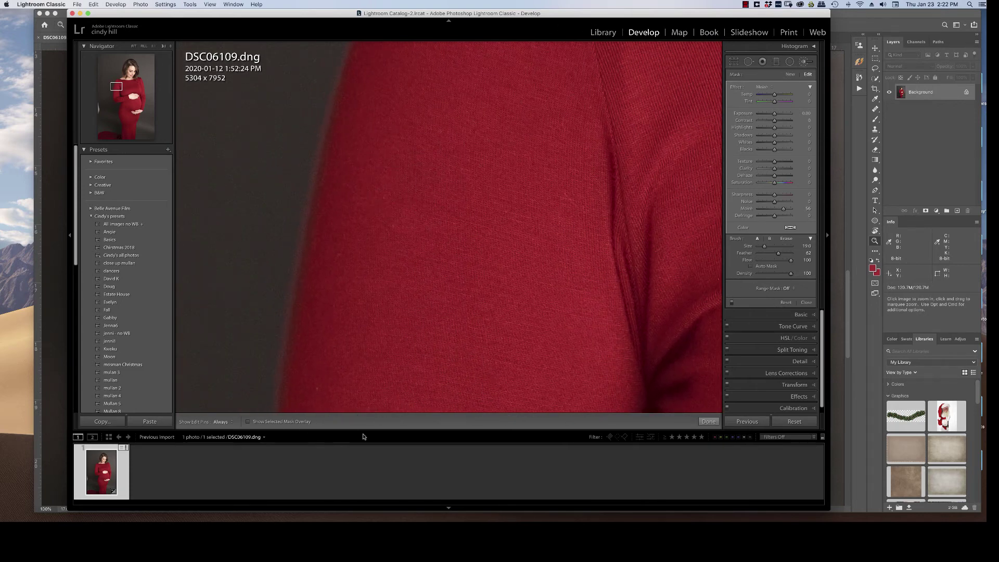
Show the mask overlay and erase the moiré mask from the grey backdrop along the dress edge
left_click(267, 422)
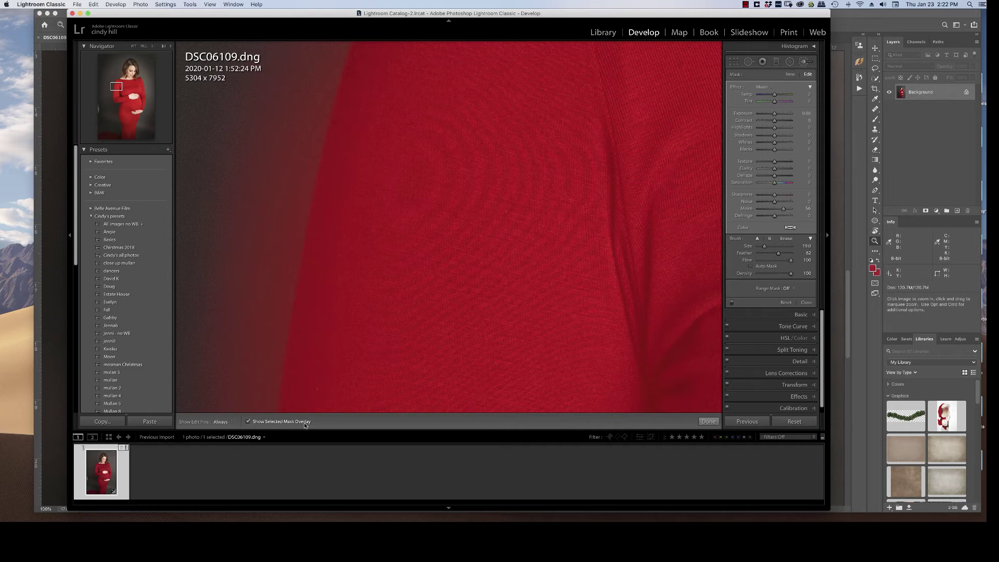
left_click_drag(453, 158, 504, 180)
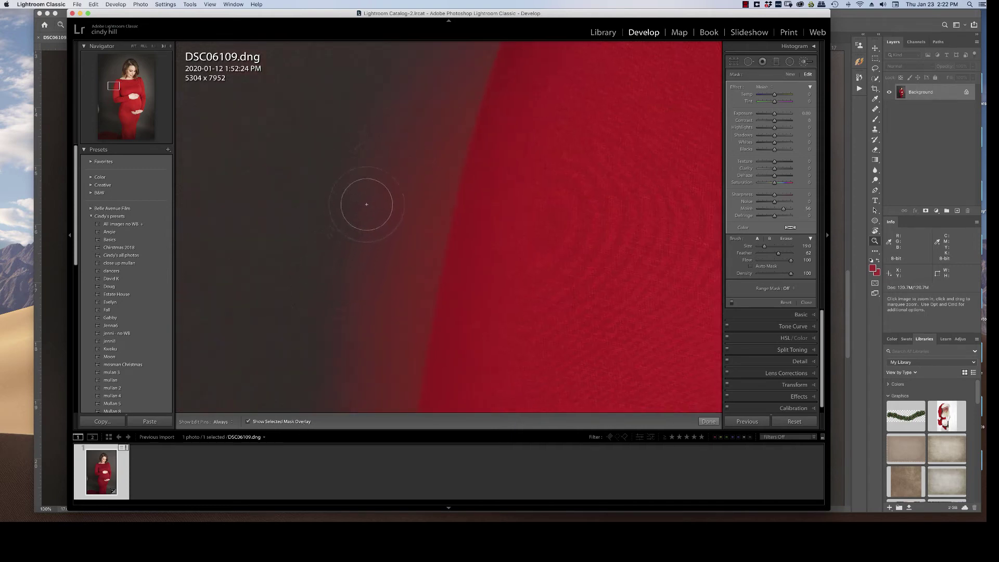
key("alt")
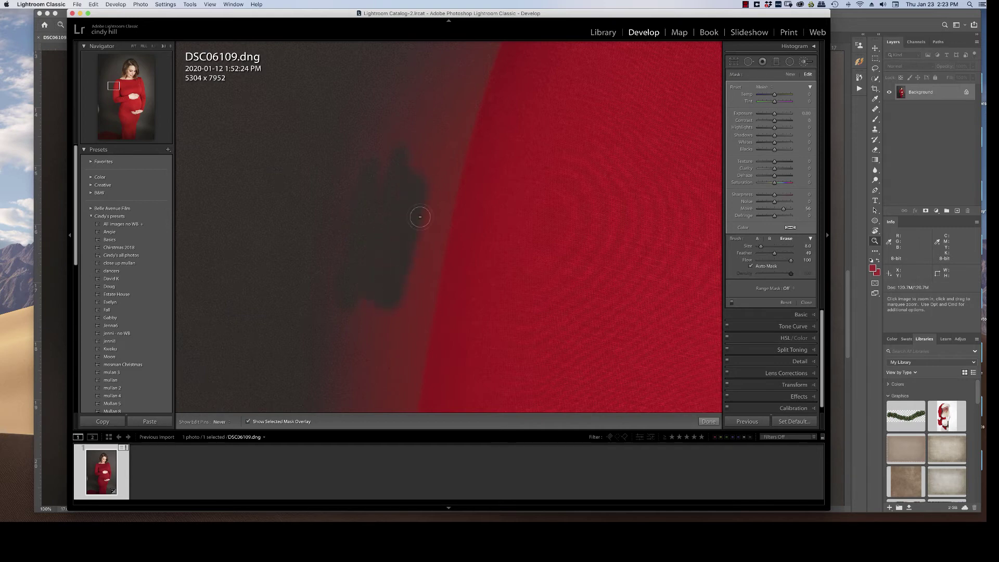
left_click_drag(420, 216, 432, 223)
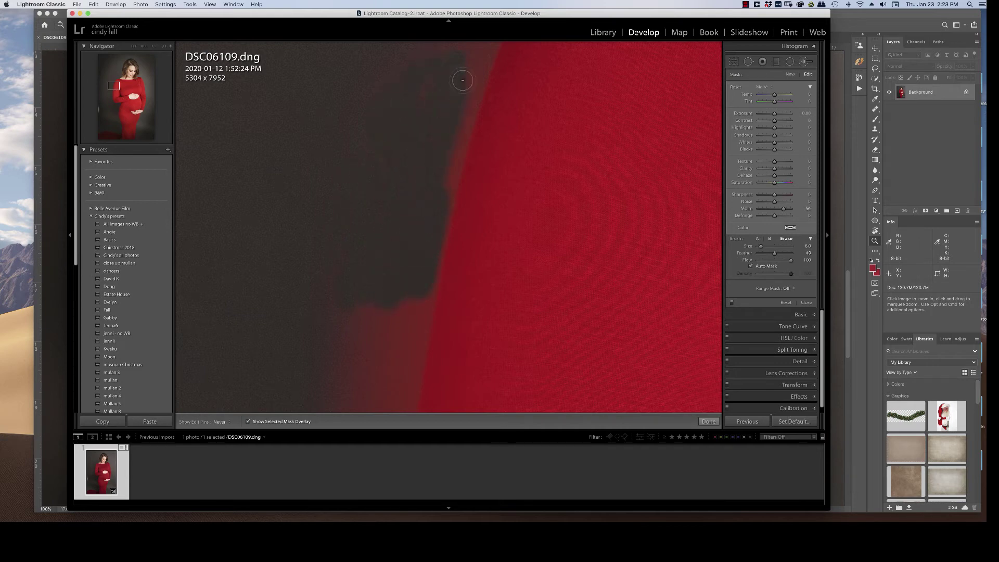
mouse_move(420, 279)
left_mouse_down()
mouse_move(414, 298)
mouse_move(423, 280)
left_mouse_up()
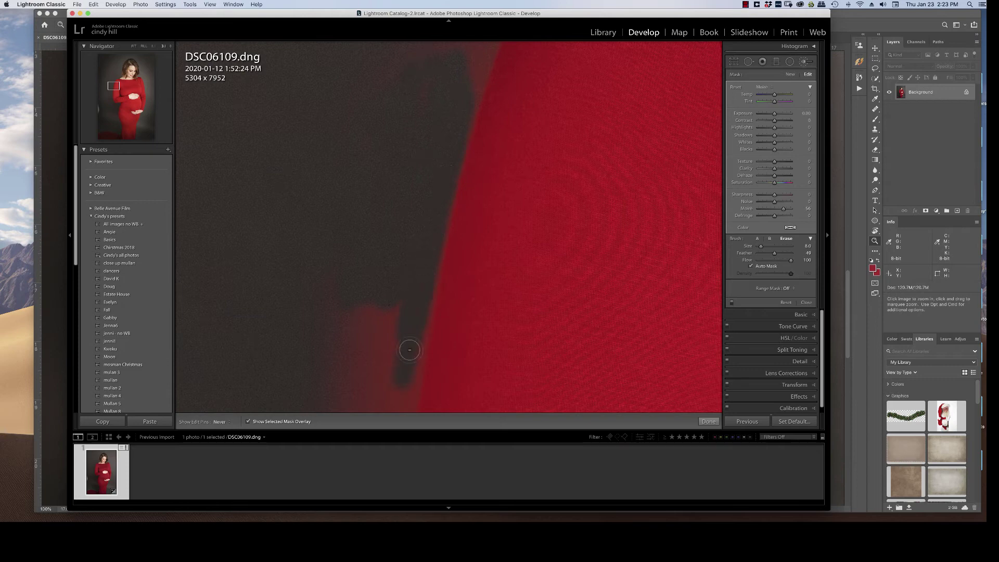
left_click_drag(379, 325, 319, 314)
left_click_drag(374, 355, 314, 283)
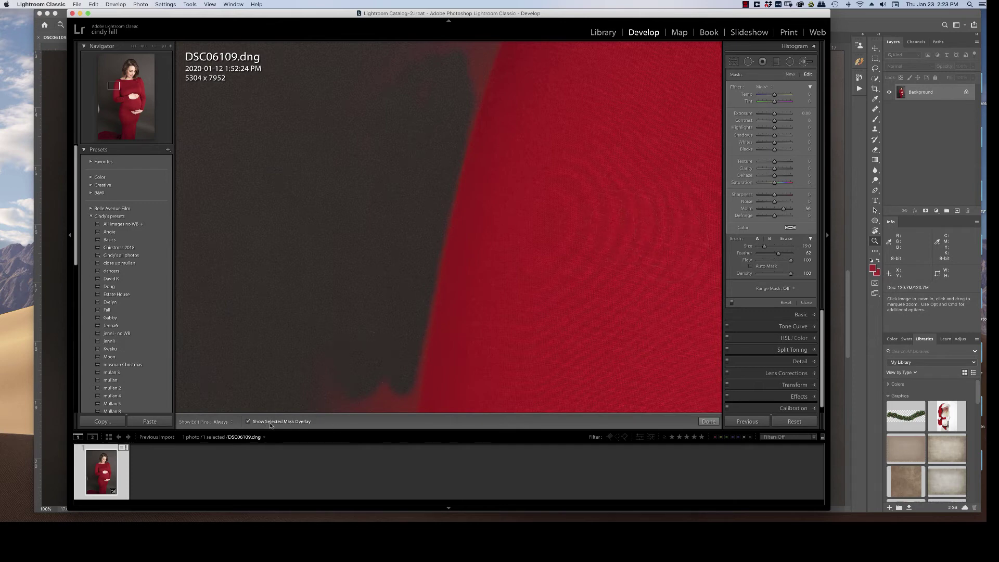
Zoom to 2:1 and inspect the dress fabric and neckline with edit pins hidden
left_click_drag(660, 217, 486, 185)
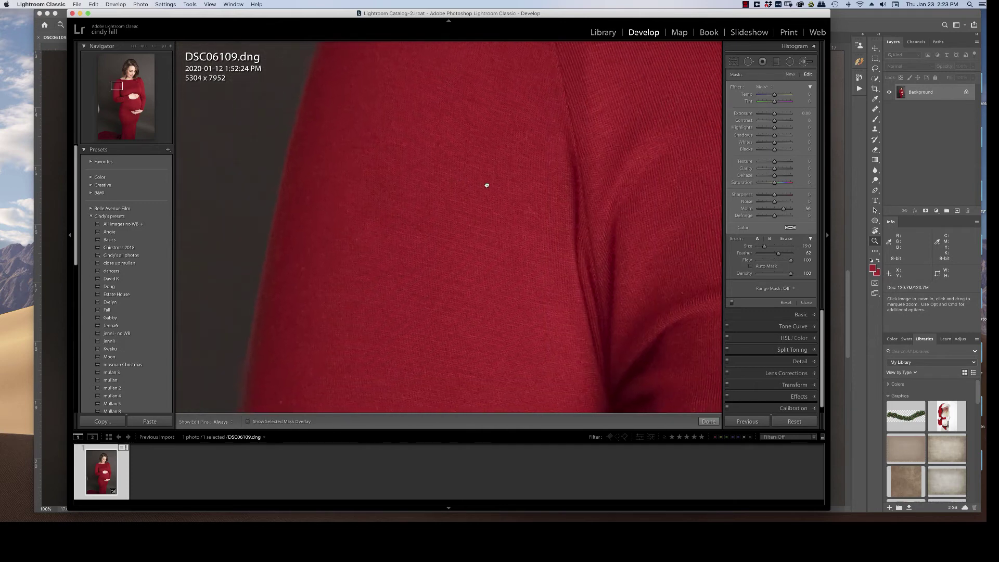
left_click(169, 48)
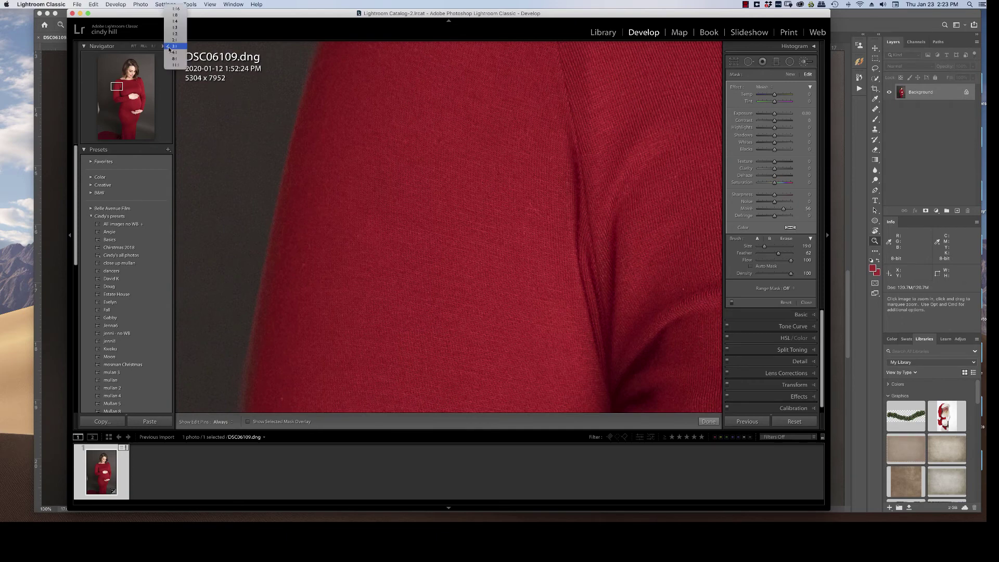
left_click(179, 40)
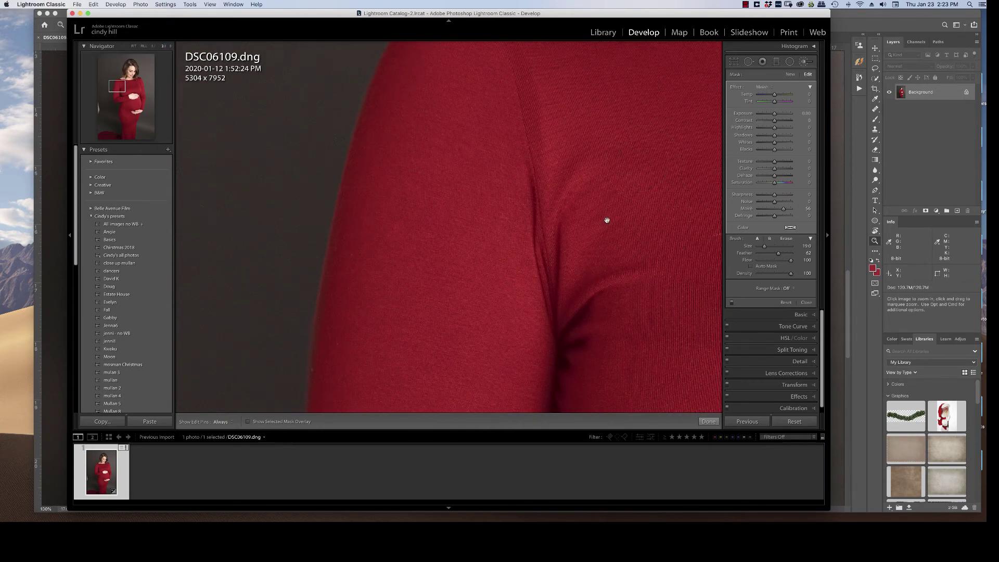
left_click_drag(607, 219, 399, 161)
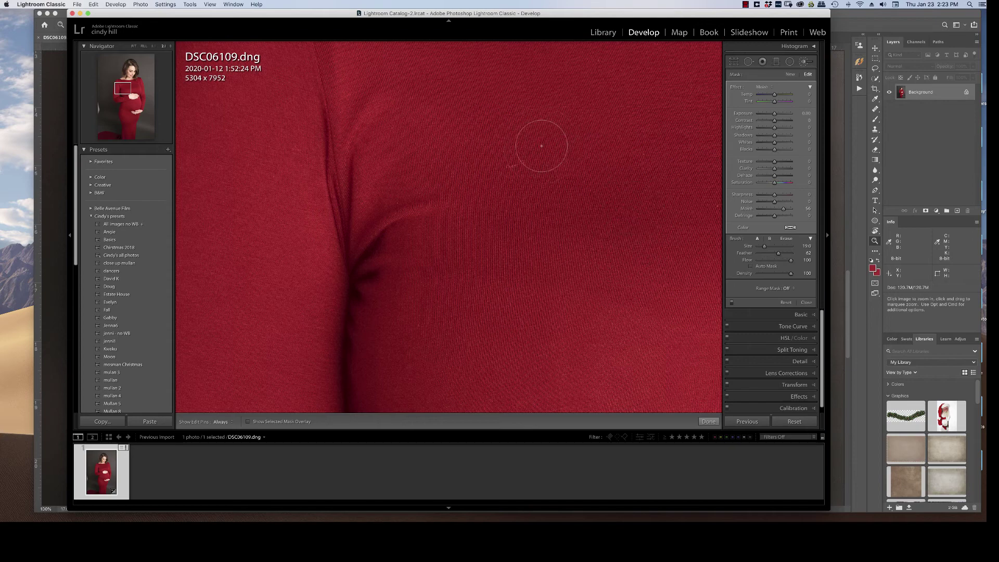
left_click_drag(426, 179, 329, 196)
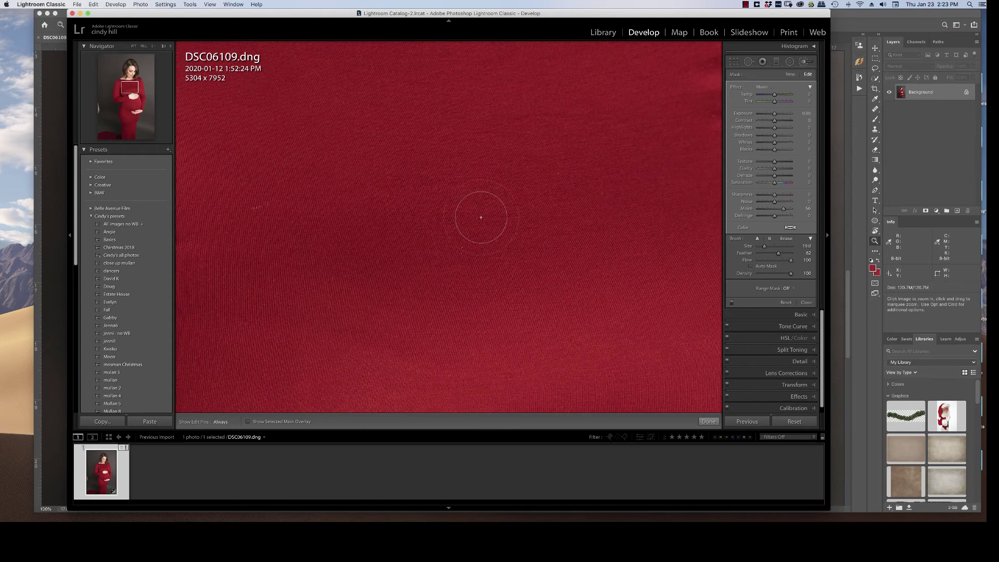
key("alt")
key("h")
key("h")
left_click_drag(573, 299, 607, 205)
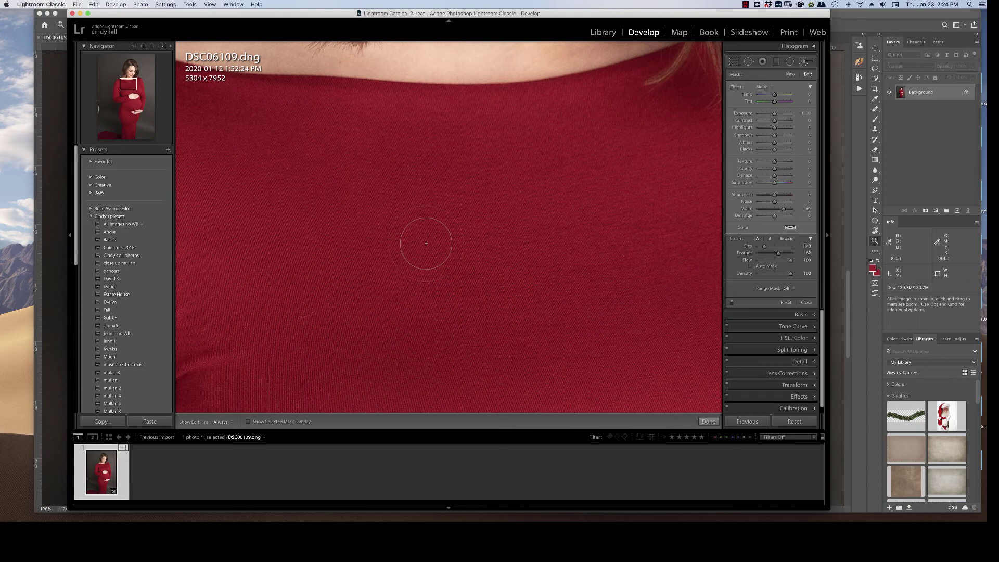
key("z")
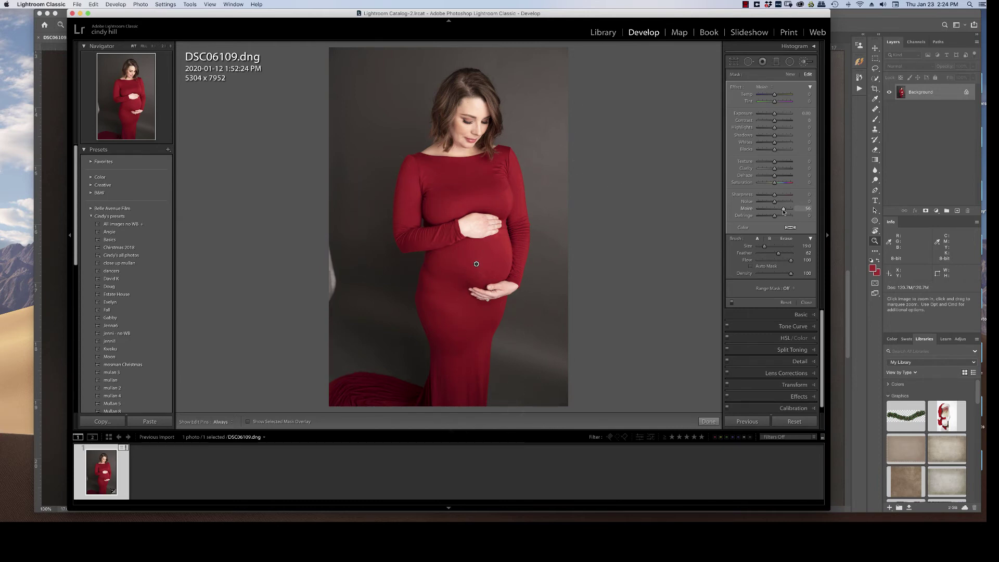
Lower the brush's Moiré amount from 56 to 35 and check the fabric up close toward the hands
left_click_drag(779, 211, 780, 210)
key("z")
key("space")
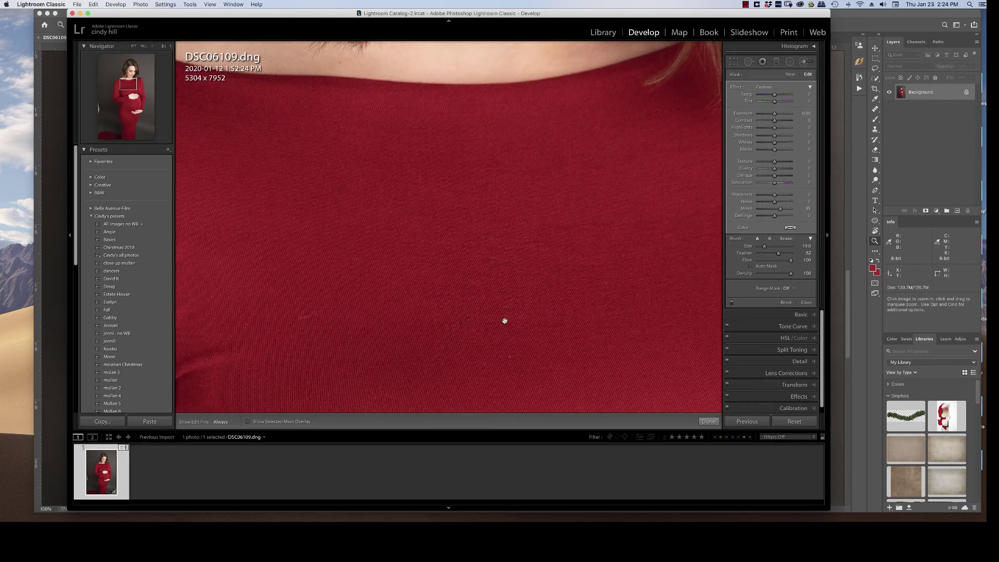
mouse_move(504, 319)
left_mouse_down()
mouse_move(538, 241)
mouse_move(549, 171)
mouse_move(479, 138)
mouse_move(352, 151)
mouse_move(364, 205)
mouse_move(339, 254)
left_mouse_up()
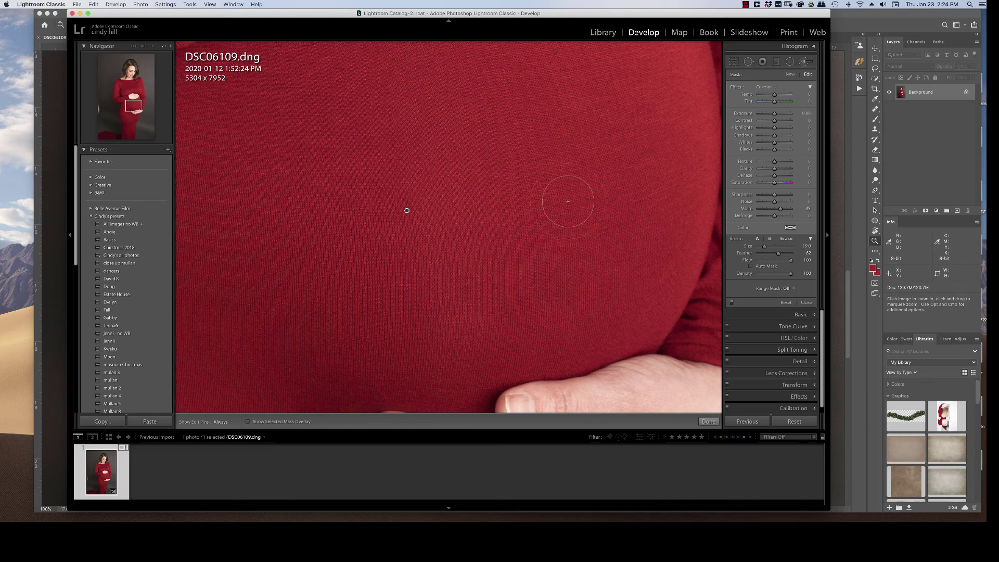
Duplicate the photo to Layer 1 in Photoshop and open it in the Camera Raw Filter, zoomed on the belly
left_click(57, 119)
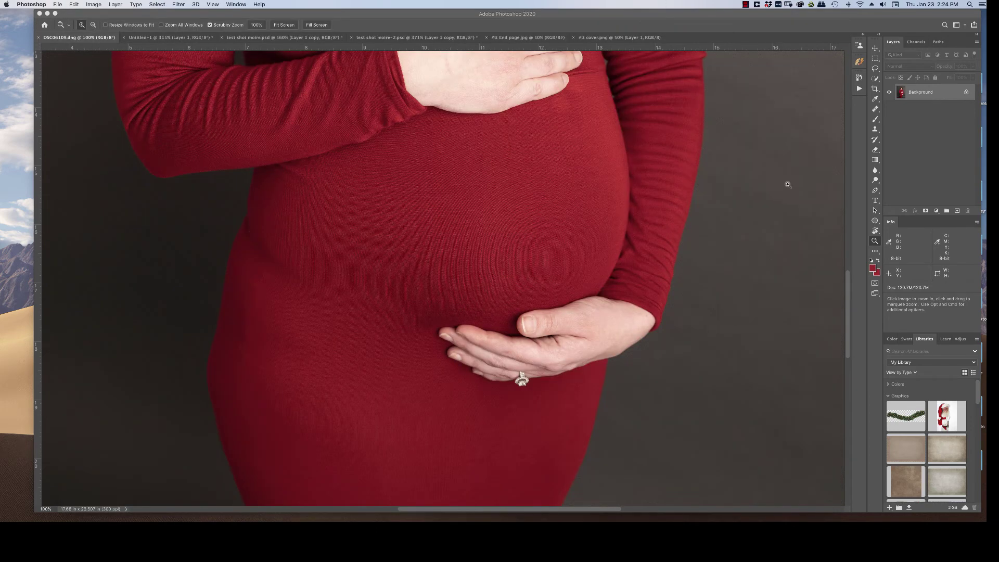
key("super+j")
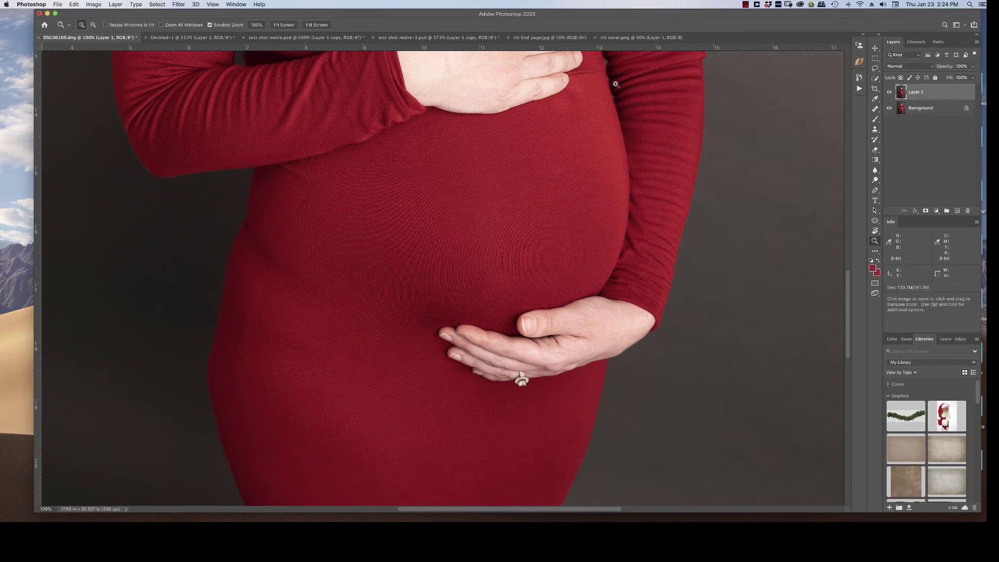
left_click(179, 4)
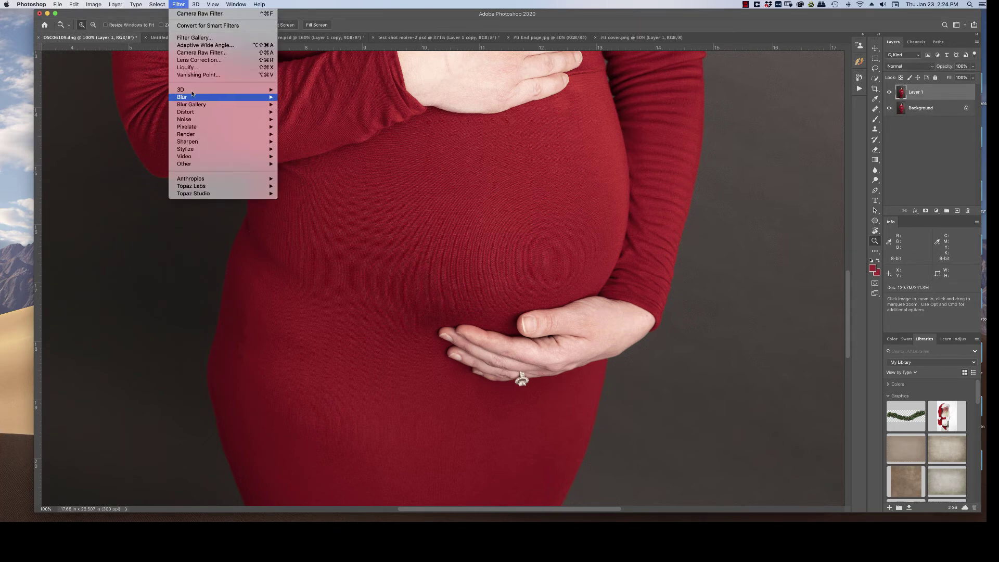
left_click(234, 54)
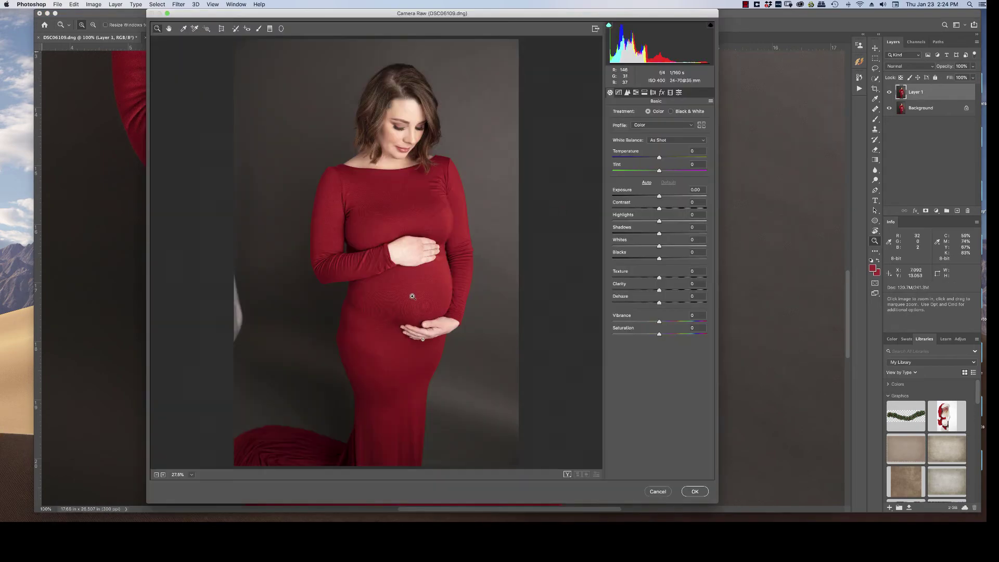
left_click(412, 296)
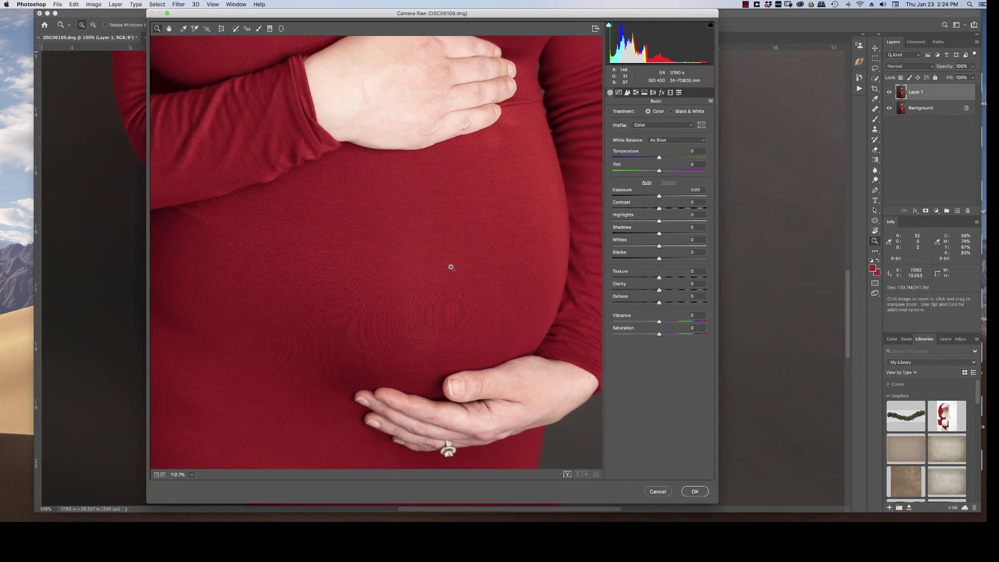
Brush +45 Moiré Reduction across the belly, view the mask, and erase the excess on its right edge
left_click(259, 30)
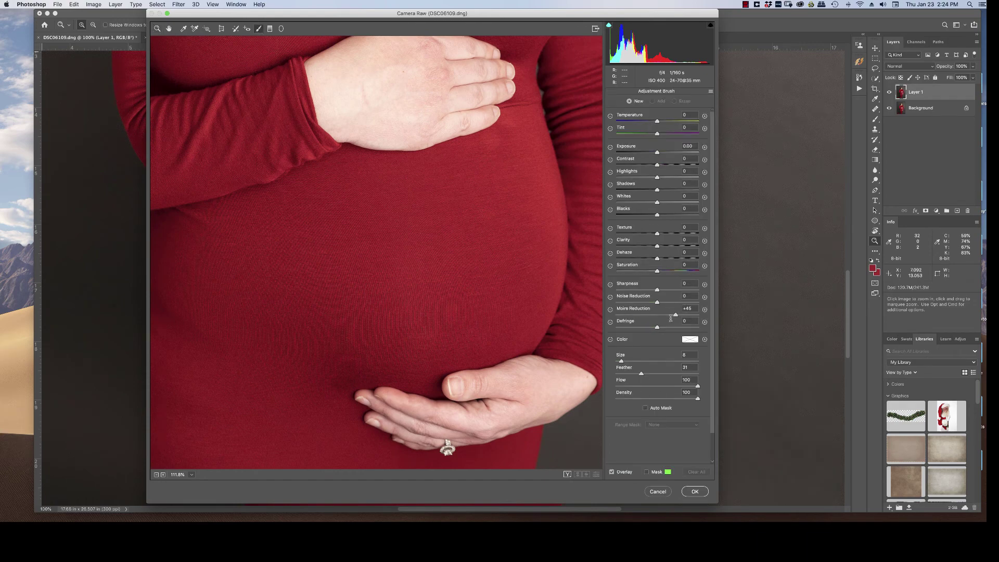
mouse_move(477, 308)
left_mouse_down()
mouse_move(436, 290)
mouse_move(460, 271)
mouse_move(408, 306)
mouse_move(401, 334)
left_mouse_up()
left_click(647, 472)
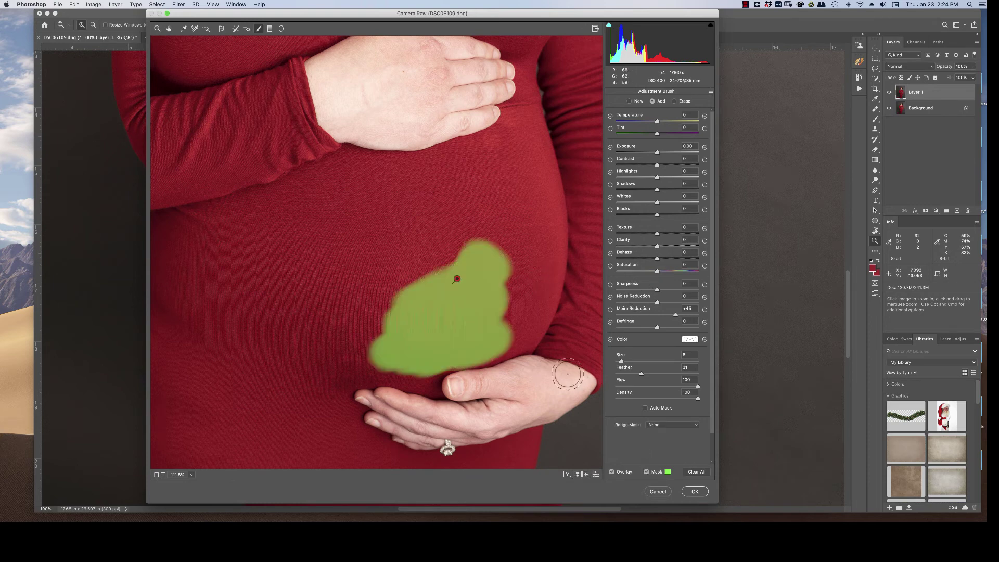
mouse_move(353, 302)
left_mouse_down()
mouse_move(329, 331)
mouse_move(325, 370)
mouse_move(346, 369)
mouse_move(338, 273)
mouse_move(265, 229)
mouse_move(224, 240)
mouse_move(250, 239)
mouse_move(202, 336)
mouse_move(227, 366)
mouse_move(312, 367)
mouse_move(279, 398)
mouse_move(299, 290)
mouse_move(274, 260)
mouse_move(222, 236)
mouse_move(233, 209)
mouse_move(208, 250)
mouse_move(205, 288)
mouse_move(238, 322)
mouse_move(222, 379)
mouse_move(374, 345)
mouse_move(346, 318)
mouse_move(459, 265)
mouse_move(372, 252)
mouse_move(476, 254)
mouse_move(517, 324)
mouse_move(553, 307)
mouse_move(544, 224)
mouse_move(523, 227)
left_mouse_up()
key("alt")
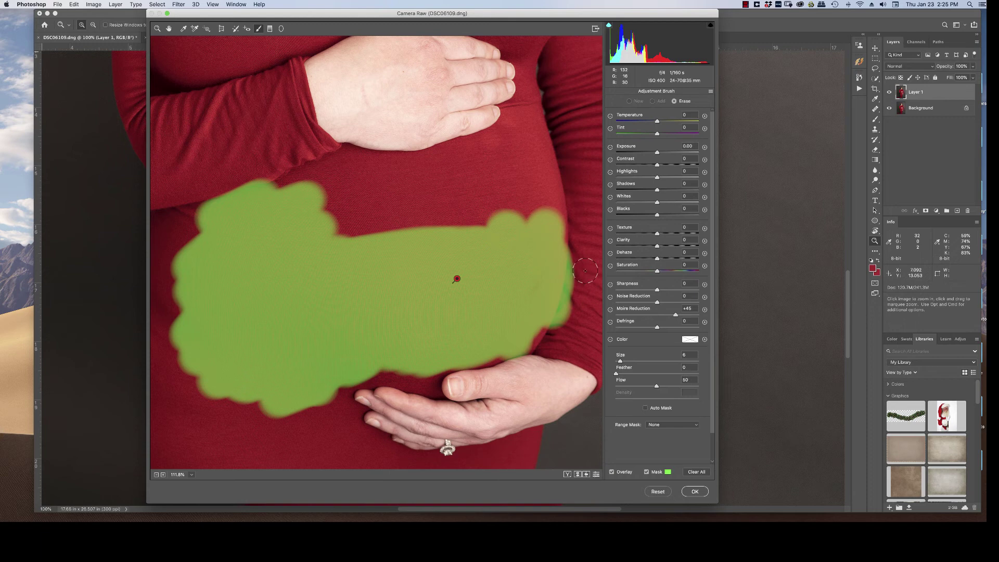
mouse_move(577, 273)
left_mouse_down()
mouse_move(559, 328)
mouse_move(590, 247)
mouse_move(580, 280)
mouse_move(581, 248)
mouse_move(557, 330)
mouse_move(580, 232)
left_mouse_up()
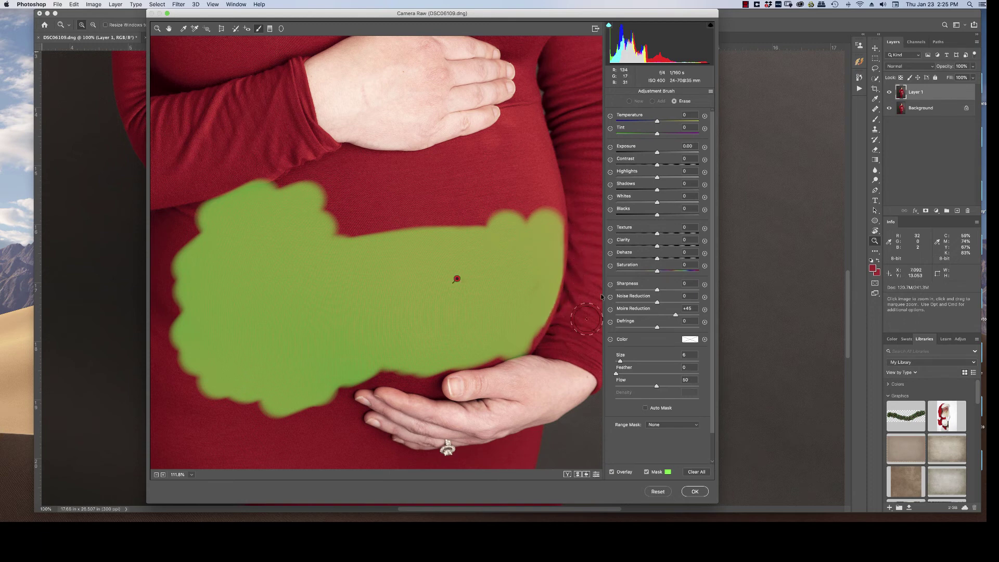
Hide the mask overlay, give the brushed area a small positive Exposure, and keep Texture at 0
left_click(647, 471)
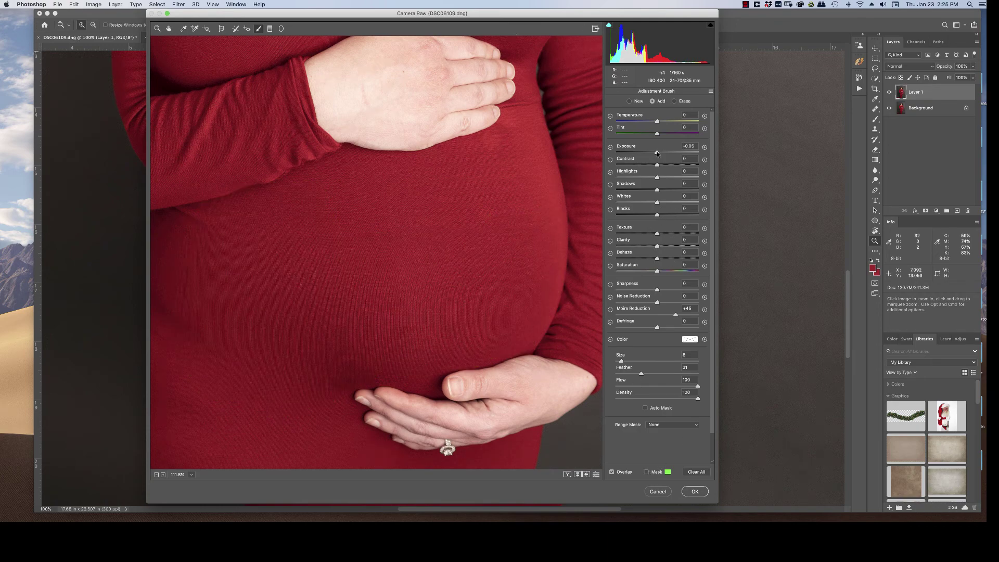
mouse_move(657, 153)
left_mouse_down()
mouse_move(698, 154)
mouse_move(646, 155)
mouse_move(695, 155)
mouse_move(659, 158)
left_mouse_up()
left_click_drag(626, 234, 624, 234)
double_click(629, 232)
Apply the Camera Raw Filter and bring up the File > Open dialog on the Downloads folder
left_click(669, 494)
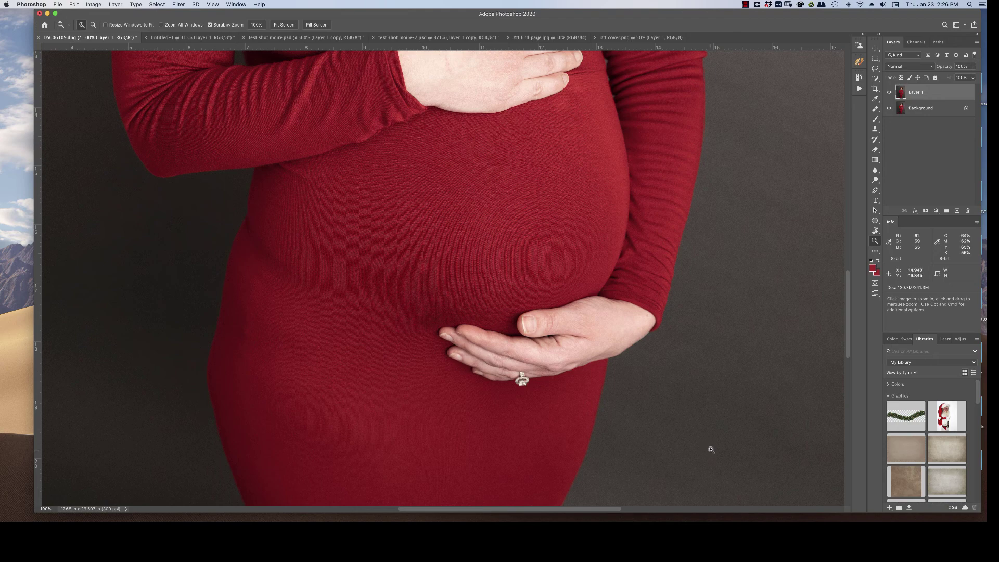
left_click(58, 4)
left_click(63, 19)
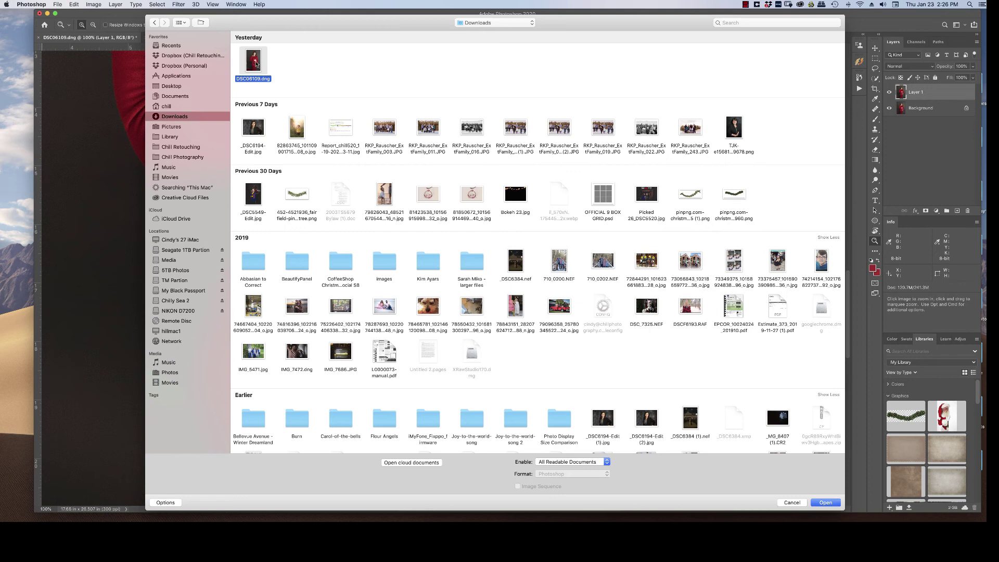
Open DSC06109.dng directly in Camera Raw and zoom in on the dress
double_click(256, 64)
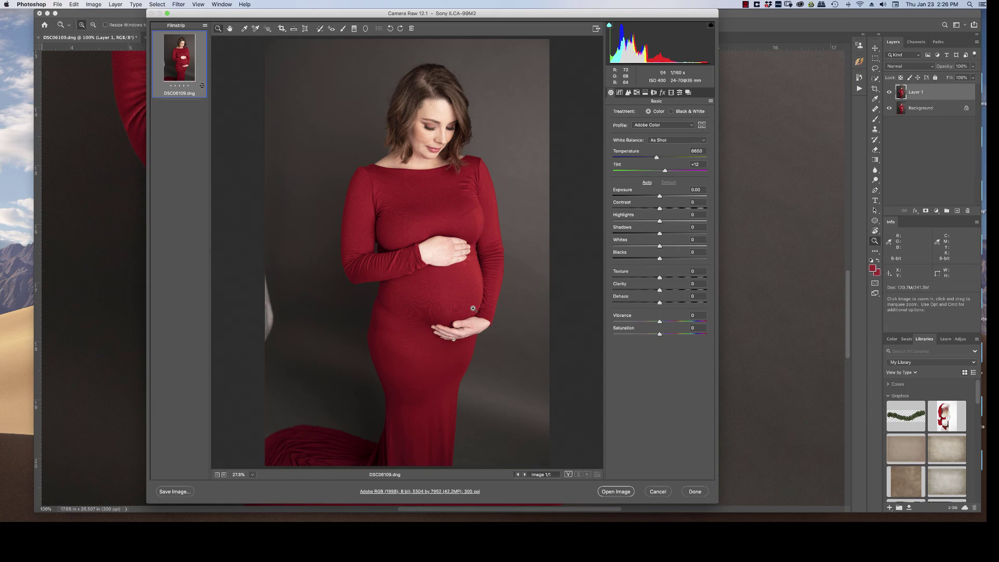
scroll(462, 310, "up", 1)
scroll(467, 294, "up", 10)
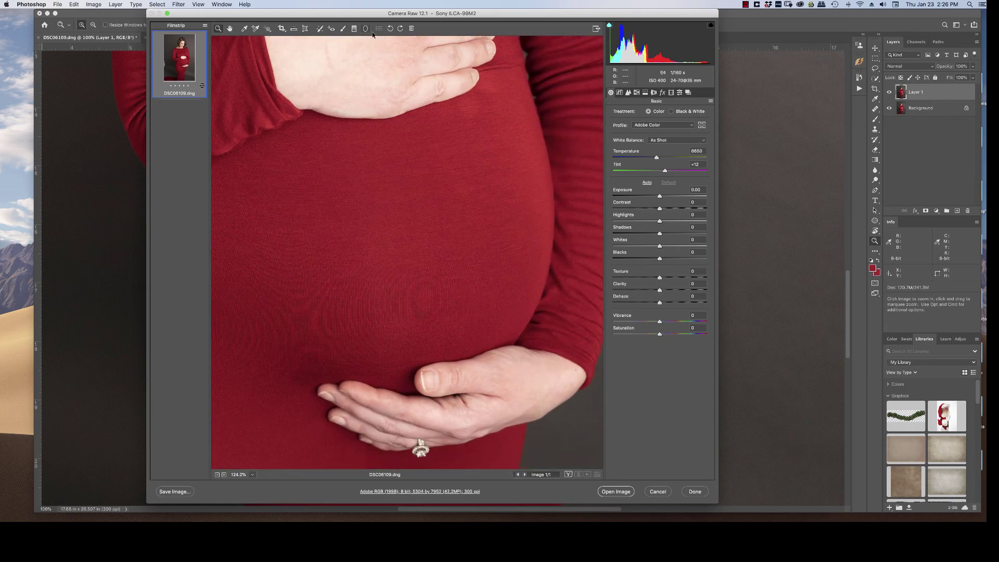
Paint a +75 Moiré Reduction adjustment-brush stroke up over the belly of the dress
left_click(343, 30)
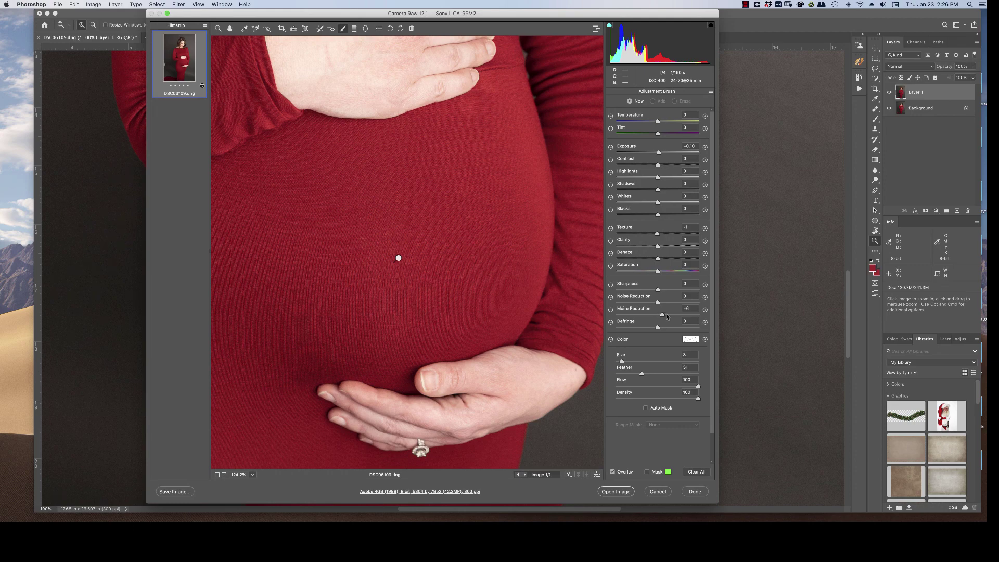
left_click_drag(658, 314, 688, 314)
left_click(398, 258)
mouse_move(486, 308)
left_mouse_down()
mouse_move(515, 250)
mouse_move(499, 212)
mouse_move(513, 214)
mouse_move(509, 304)
mouse_move(445, 214)
mouse_move(376, 225)
mouse_move(376, 156)
mouse_move(518, 109)
mouse_move(322, 233)
mouse_move(263, 201)
mouse_move(341, 187)
left_mouse_up()
mouse_move(424, 208)
left_mouse_down()
mouse_move(566, 160)
mouse_move(550, 161)
left_mouse_up()
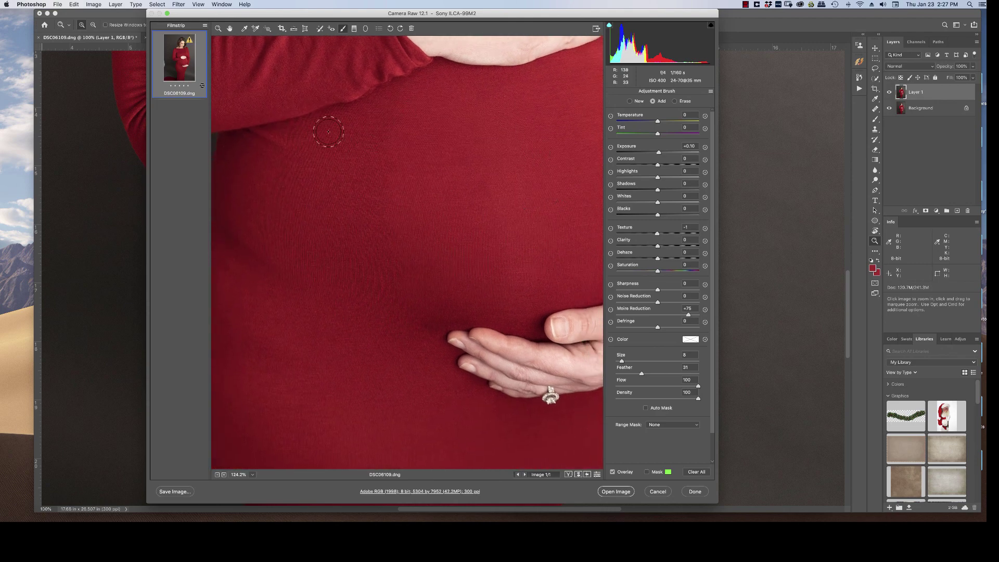
mouse_move(351, 127)
left_mouse_down()
mouse_move(353, 154)
mouse_move(390, 164)
mouse_move(379, 192)
mouse_move(310, 243)
mouse_move(271, 314)
mouse_move(386, 307)
left_mouse_up()
left_click_drag(396, 342, 574, 75)
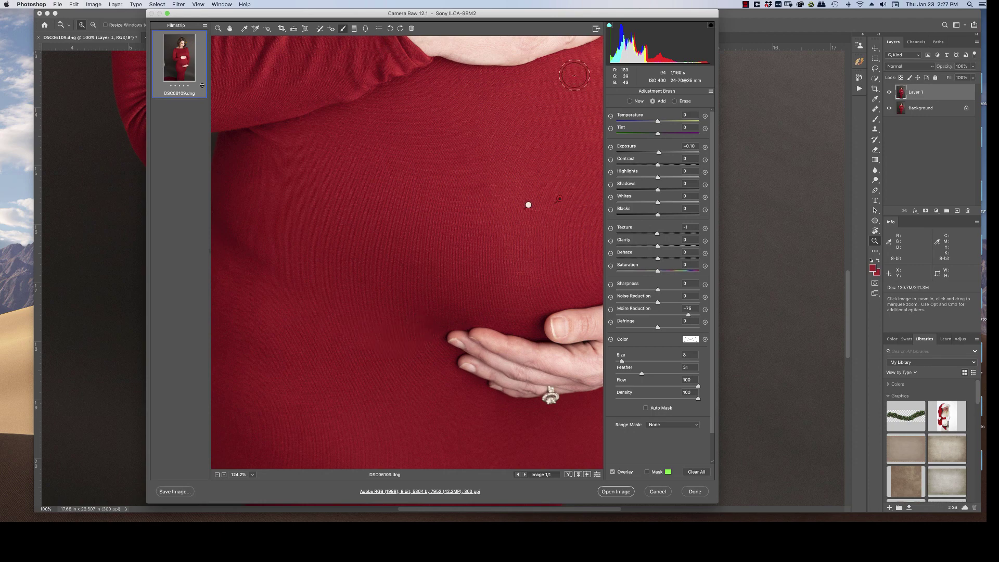